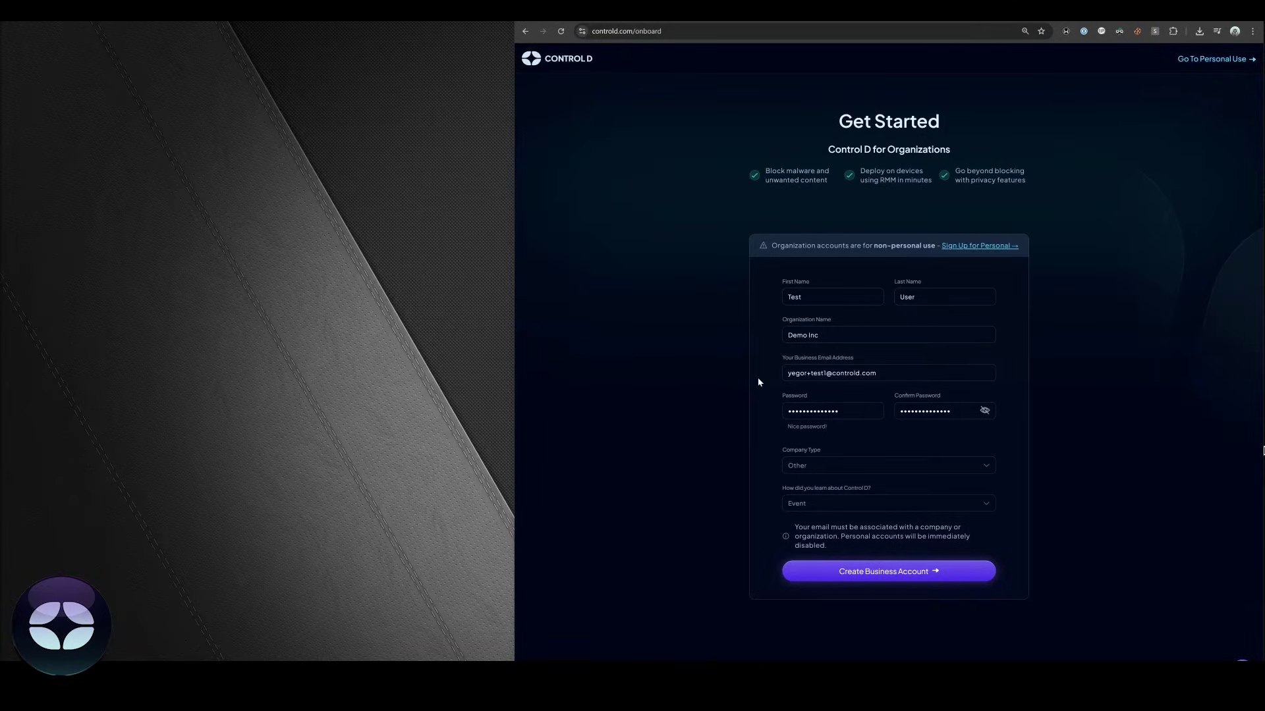
Submit the Demo Inc business account sign-up and solve the slider captcha
{"action": "left_click", "coordinate": [917, 574]}
{"action": "left_click_drag", "start_coordinate": [814, 531], "coordinate": [908, 536]}
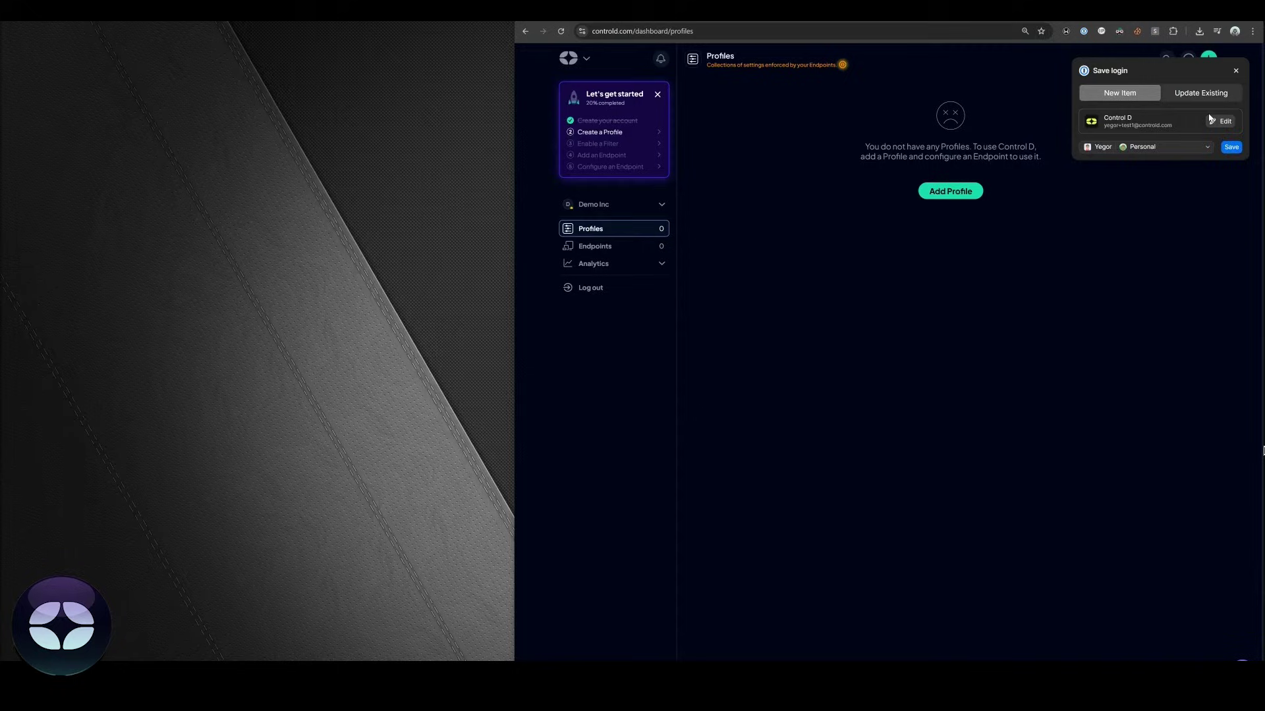
Dismiss the password manager prompt and create a profile named 'First one'
{"action": "left_click", "coordinate": [1235, 70]}
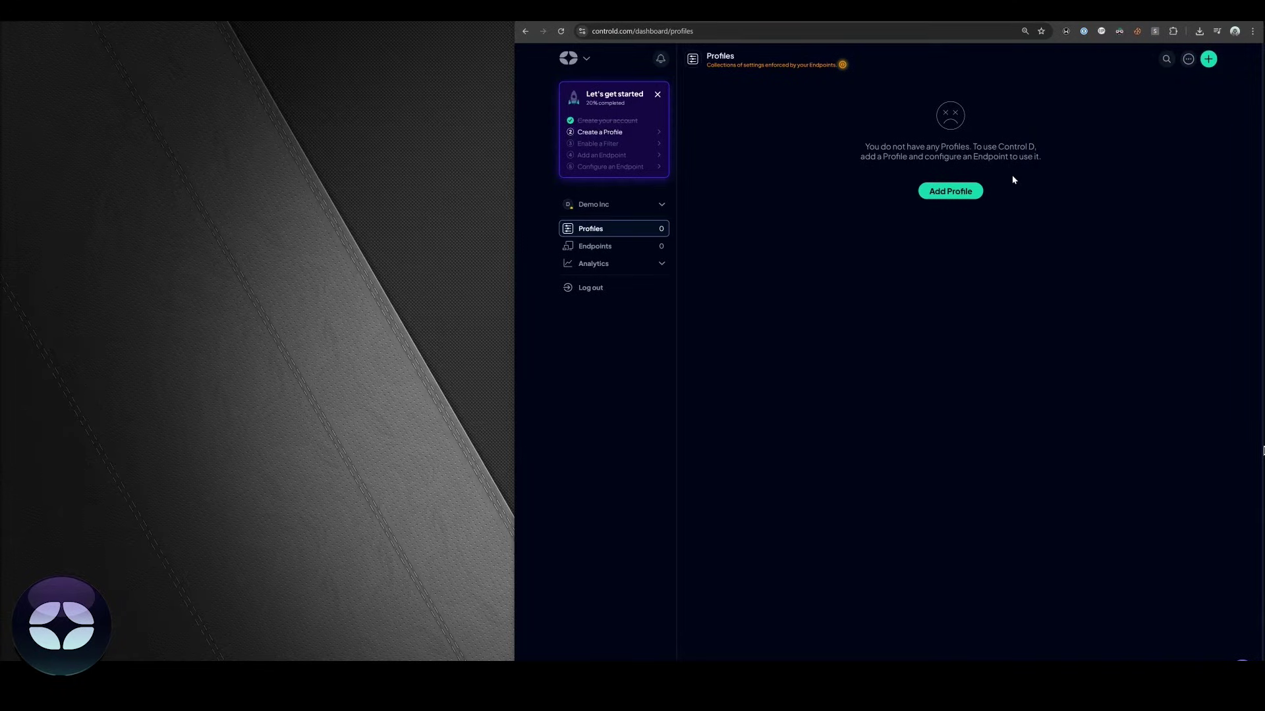
{"action": "left_click", "coordinate": [952, 193]}
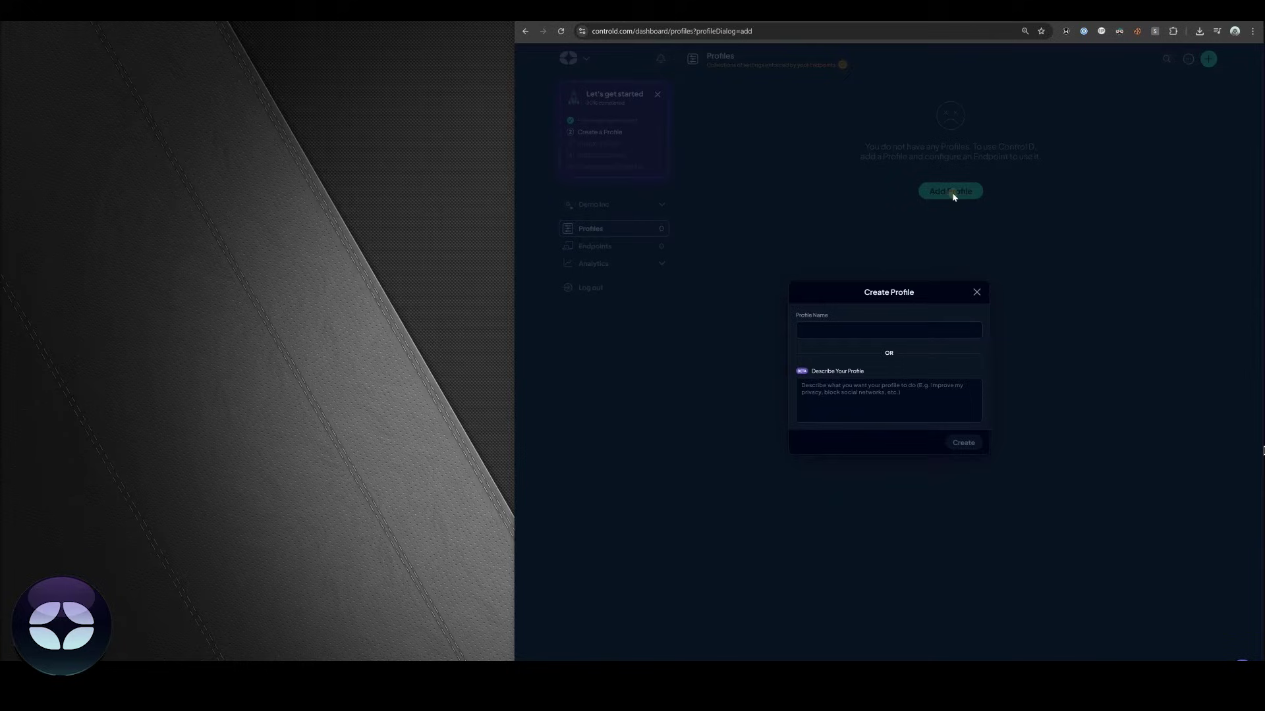
{"action": "left_click", "coordinate": [825, 346]}
{"action": "type", "text": "F"}
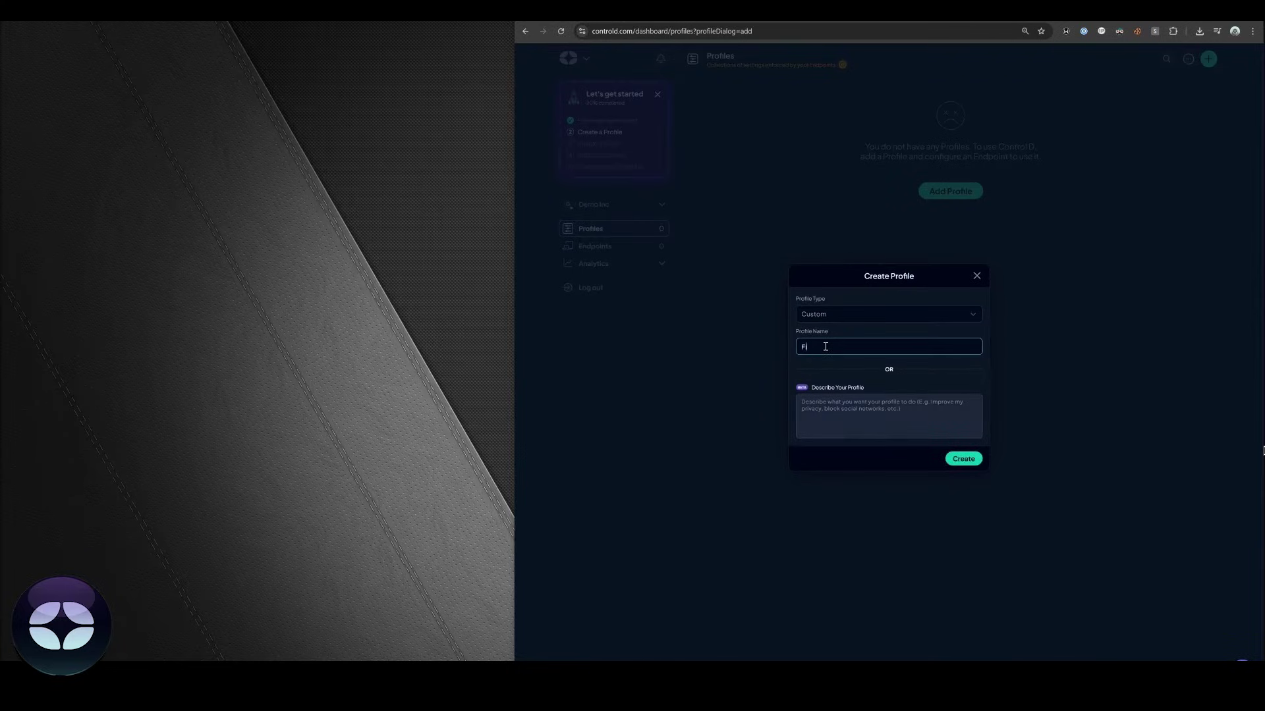
{"action": "type", "text": "irst one"}
{"action": "left_click", "coordinate": [963, 458]}
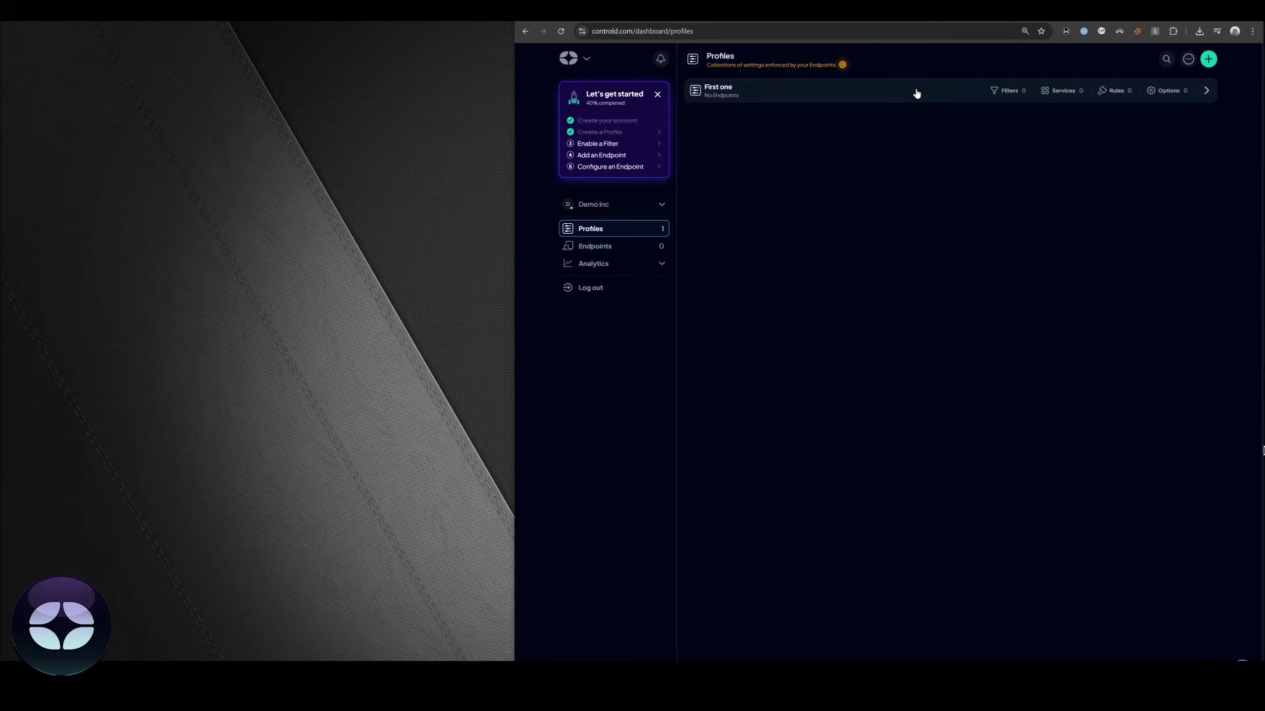
In the First one profile, block Ads & Trackers and Malware, with Malware set to Strict
{"action": "left_click", "coordinate": [763, 92]}
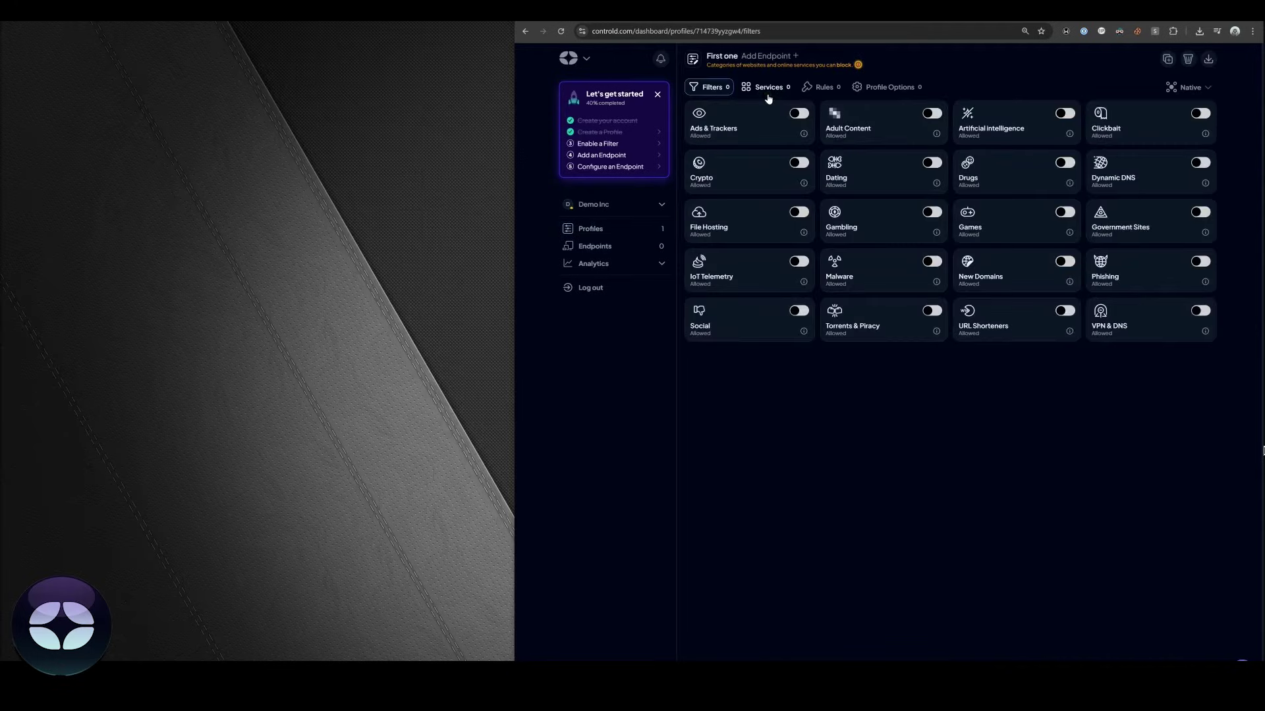
{"action": "left_click", "coordinate": [799, 113]}
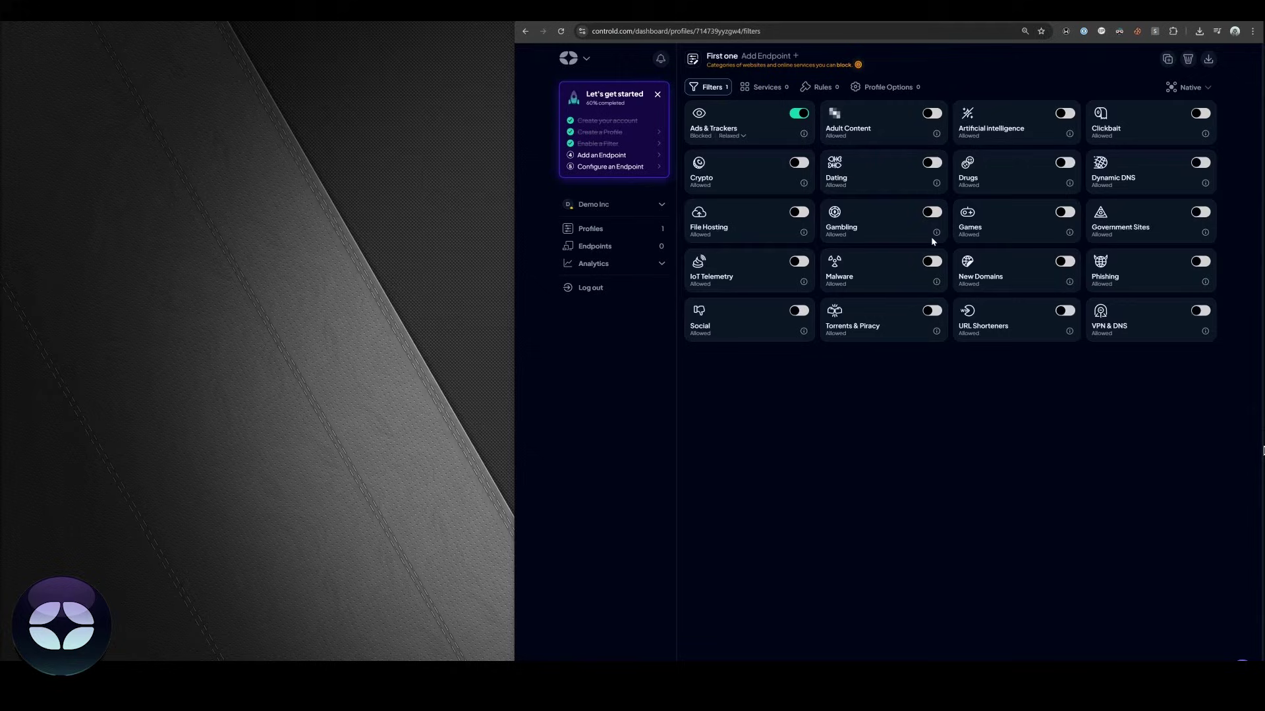
{"action": "left_click", "coordinate": [932, 262]}
{"action": "left_click", "coordinate": [872, 284]}
{"action": "left_click", "coordinate": [893, 349]}
Block the New Domains, Phishing, Adult Content and Artificial intelligence categories
{"action": "left_click", "coordinate": [1070, 264]}
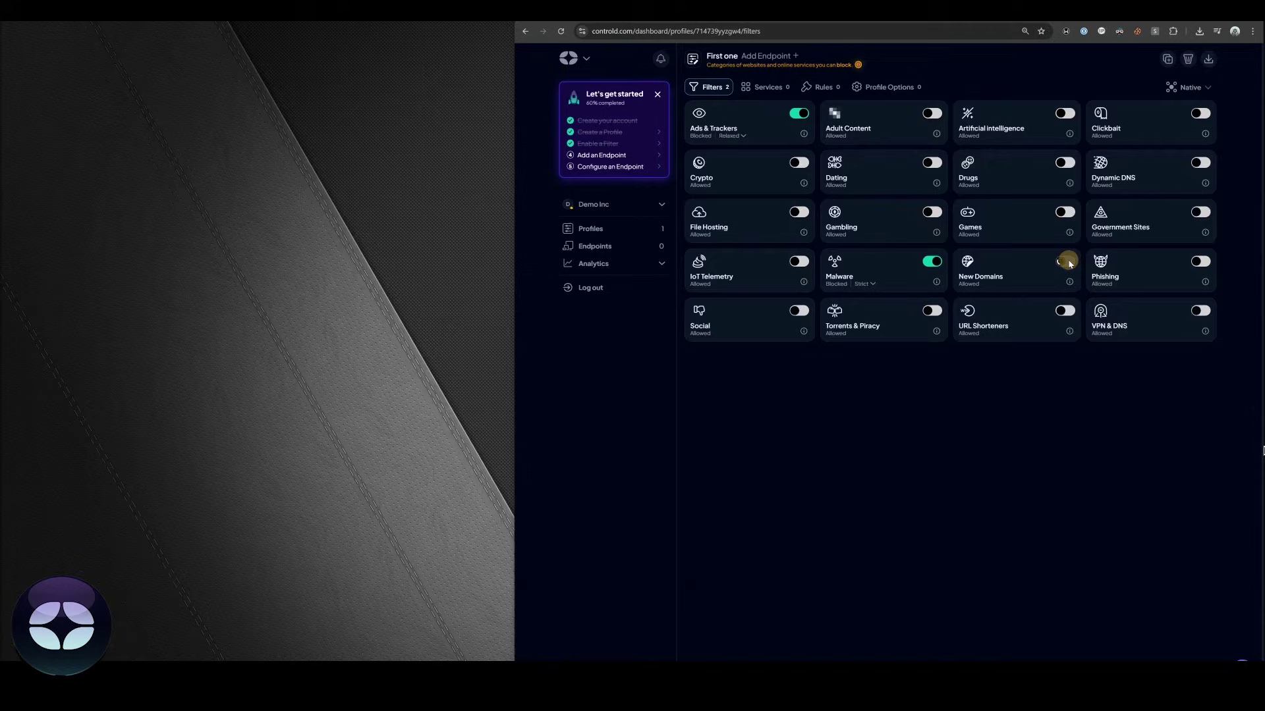
{"action": "left_click", "coordinate": [1199, 264]}
{"action": "left_click", "coordinate": [932, 115]}
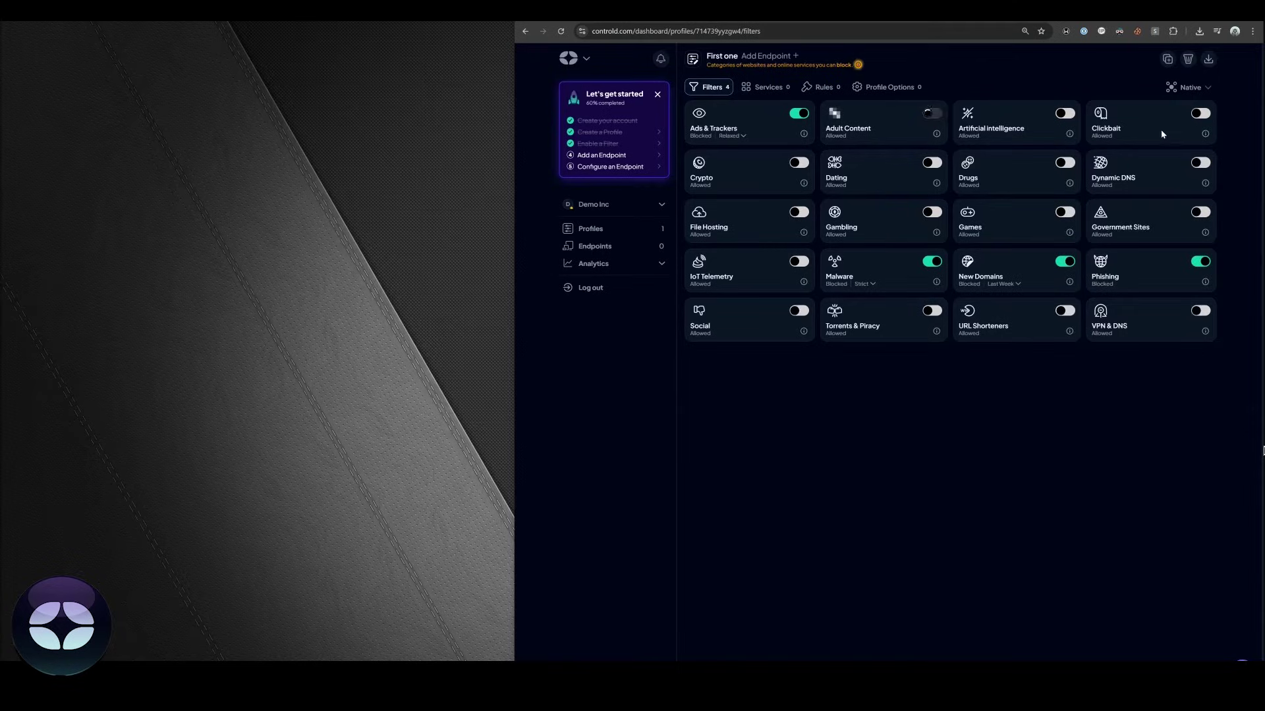
{"action": "left_click", "coordinate": [1071, 118]}
{"action": "left_click", "coordinate": [765, 89]}
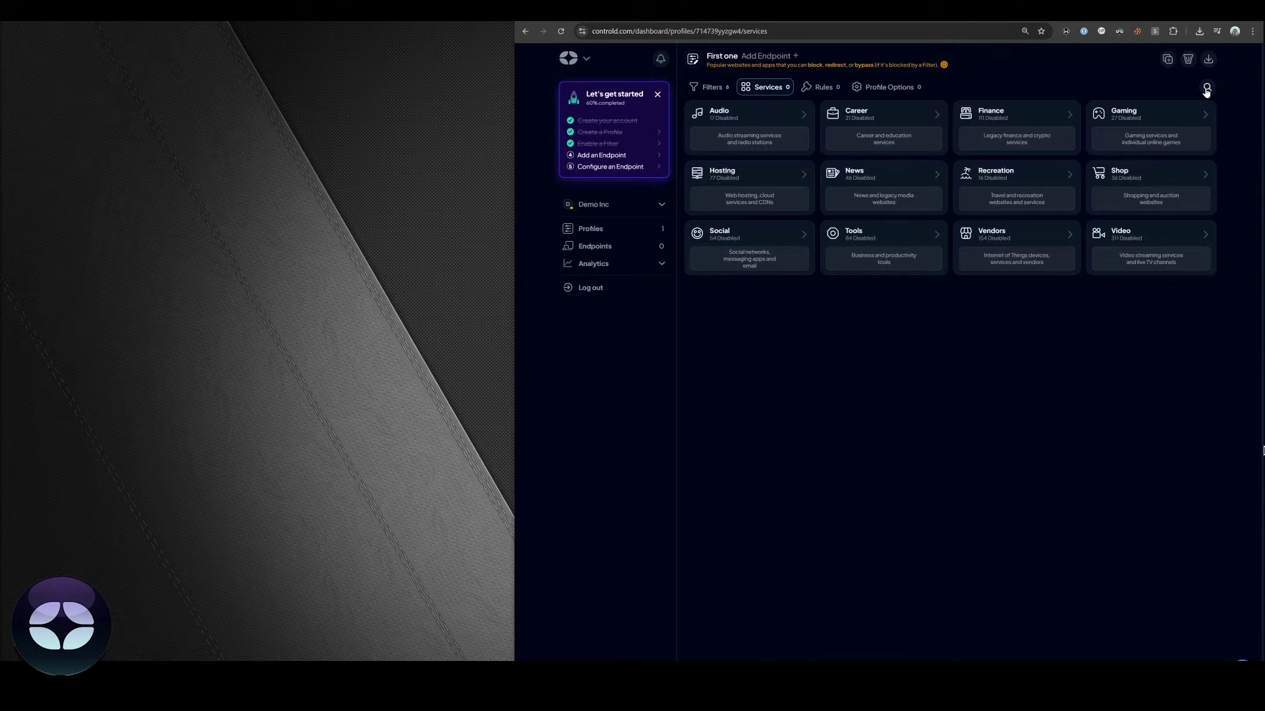
Search services for 'chat' and set ChatGPT to bypass filtering, acknowledging the notice
{"action": "left_click", "coordinate": [1206, 89]}
{"action": "type", "text": "chat"}
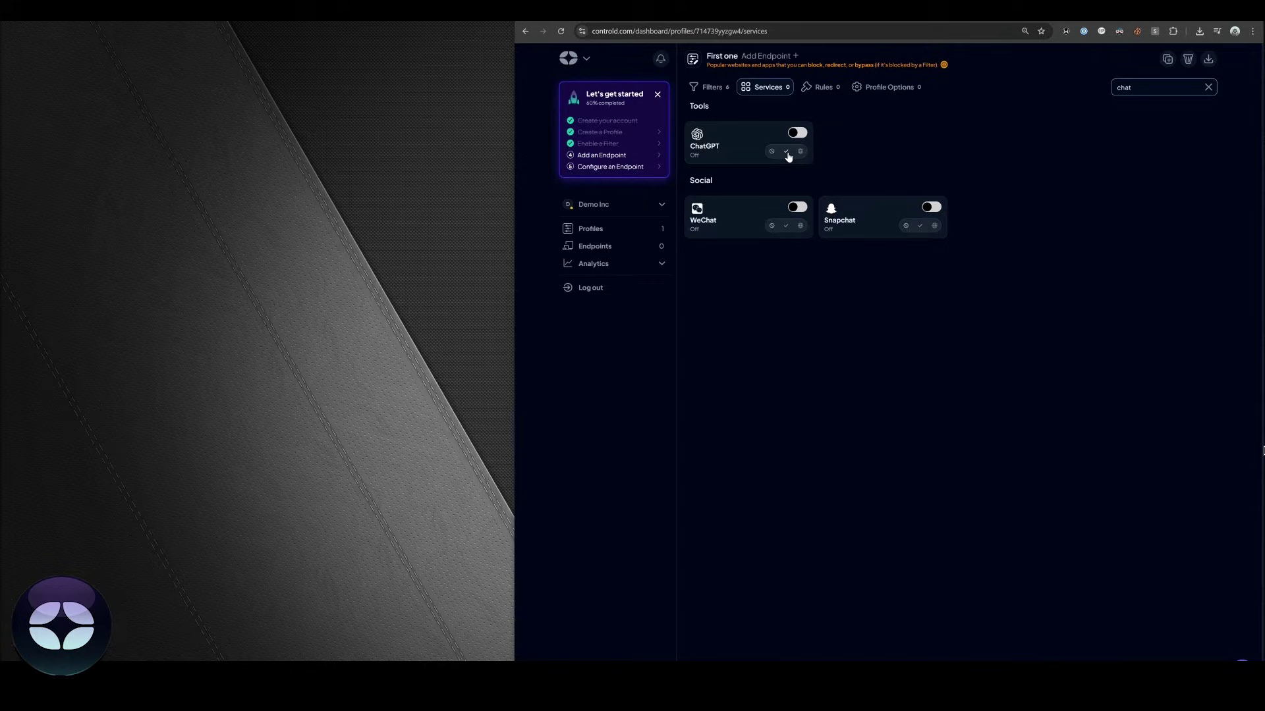
{"action": "left_click", "coordinate": [786, 152]}
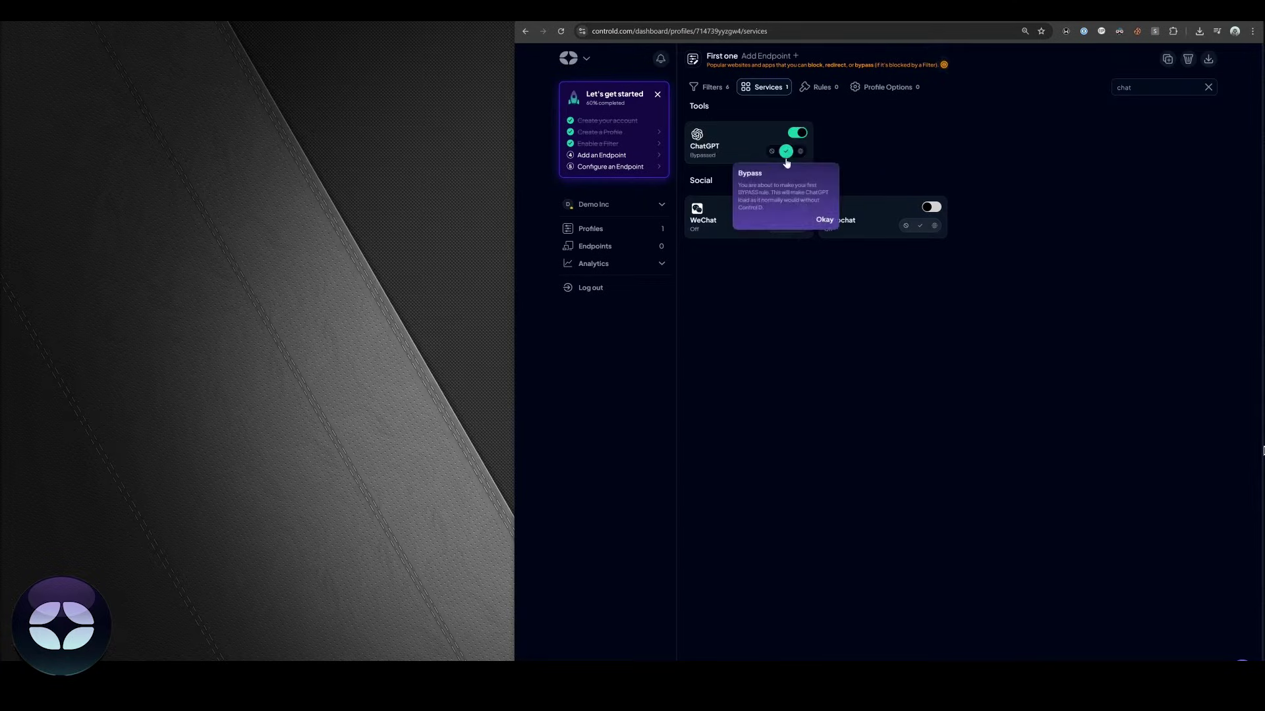
{"action": "left_click", "coordinate": [823, 221]}
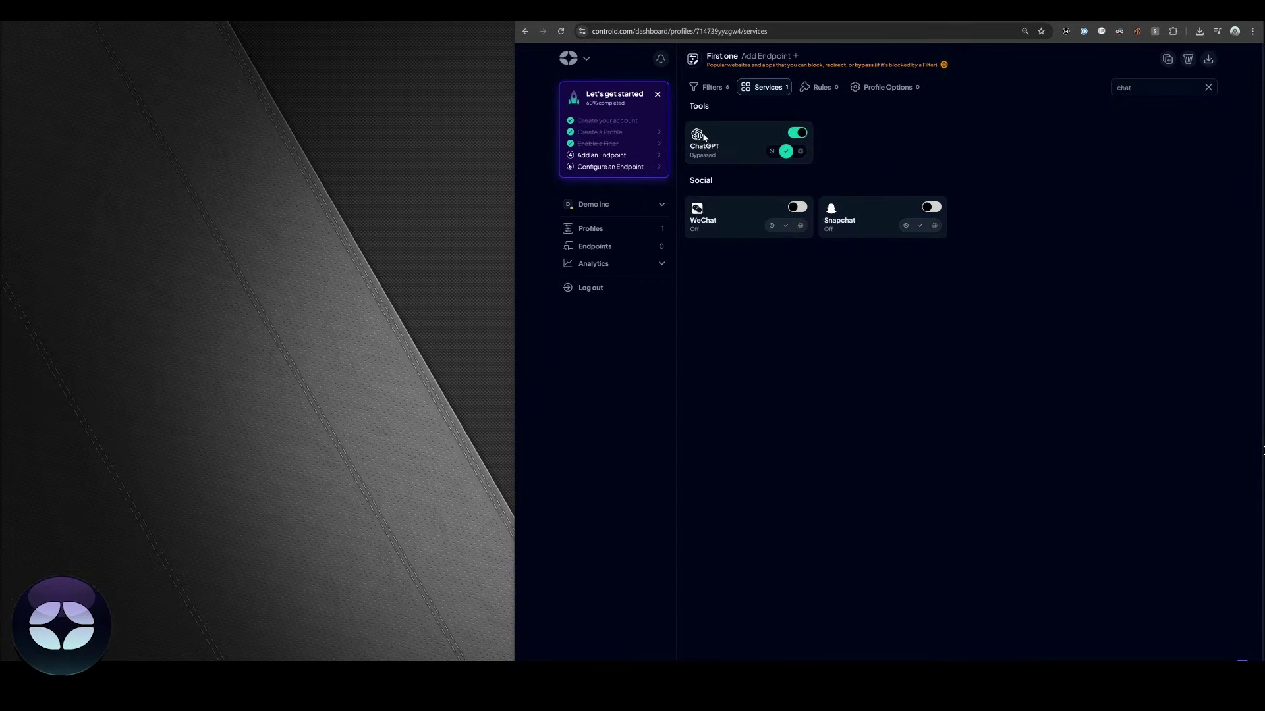
{"action": "left_click", "coordinate": [710, 86]}
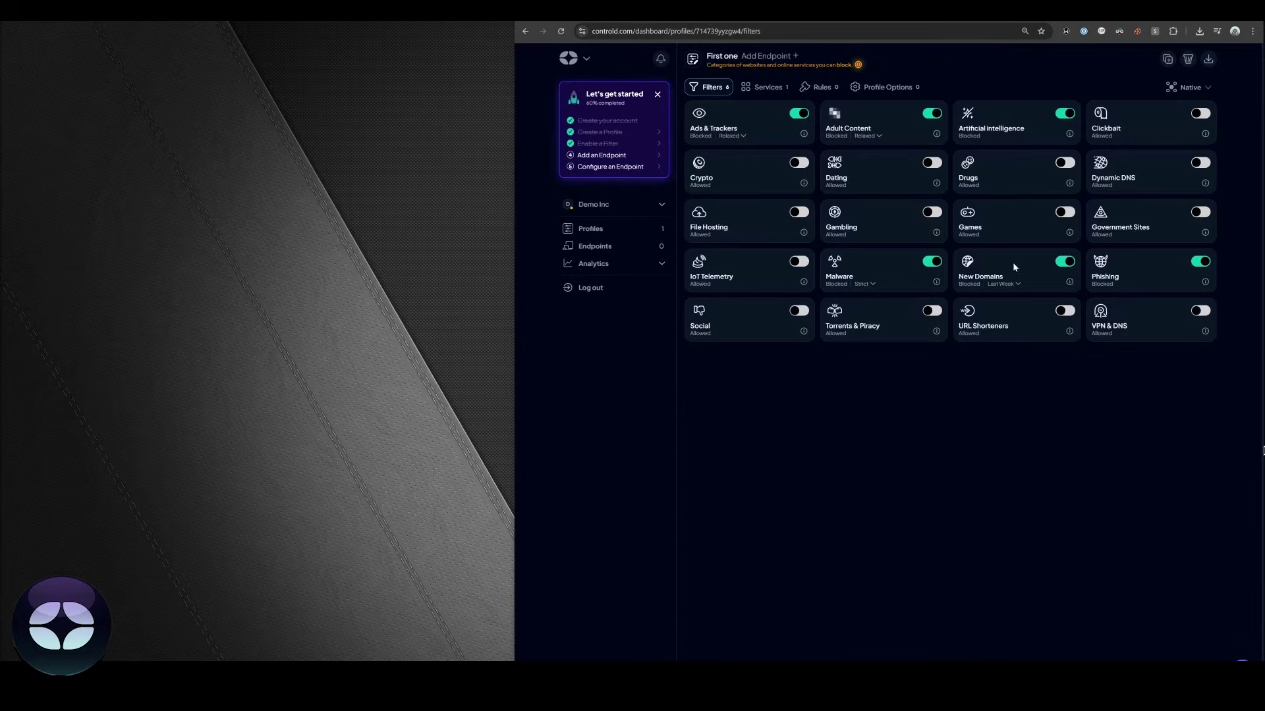
Create a Windows endpoint named pc1 that enforces the First one profile
{"action": "left_click", "coordinate": [623, 250]}
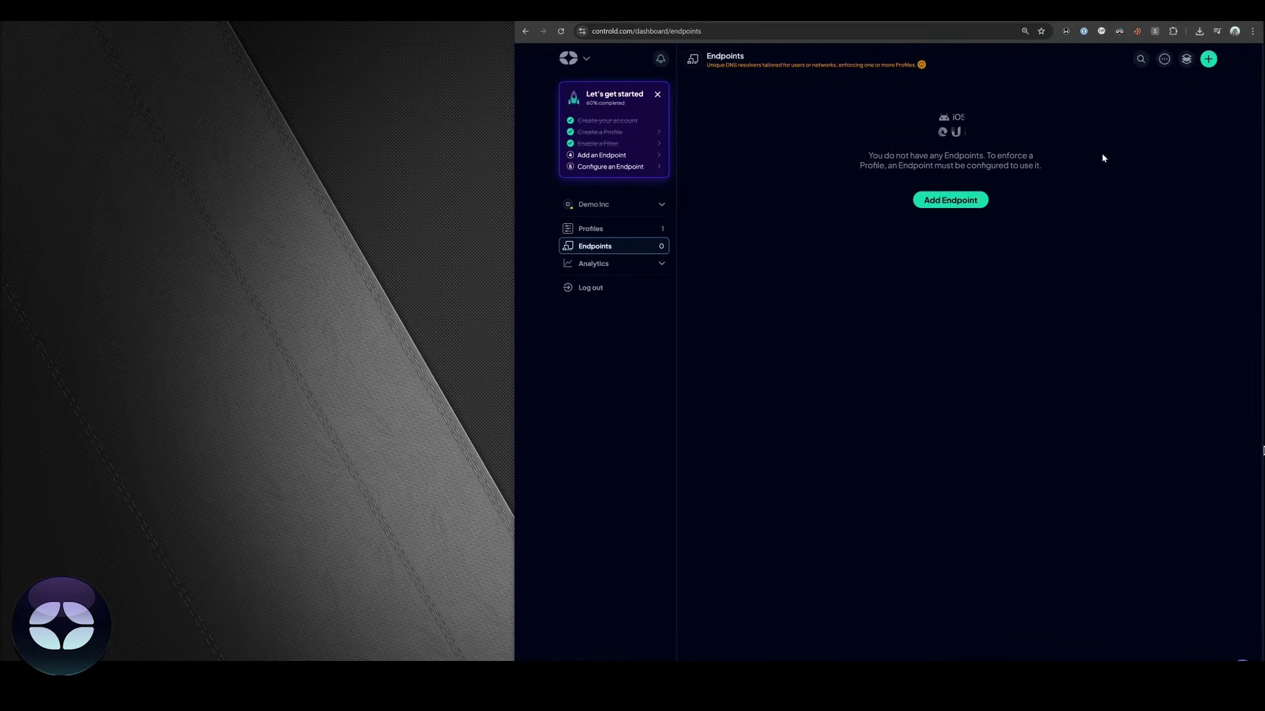
{"action": "left_click", "coordinate": [947, 203]}
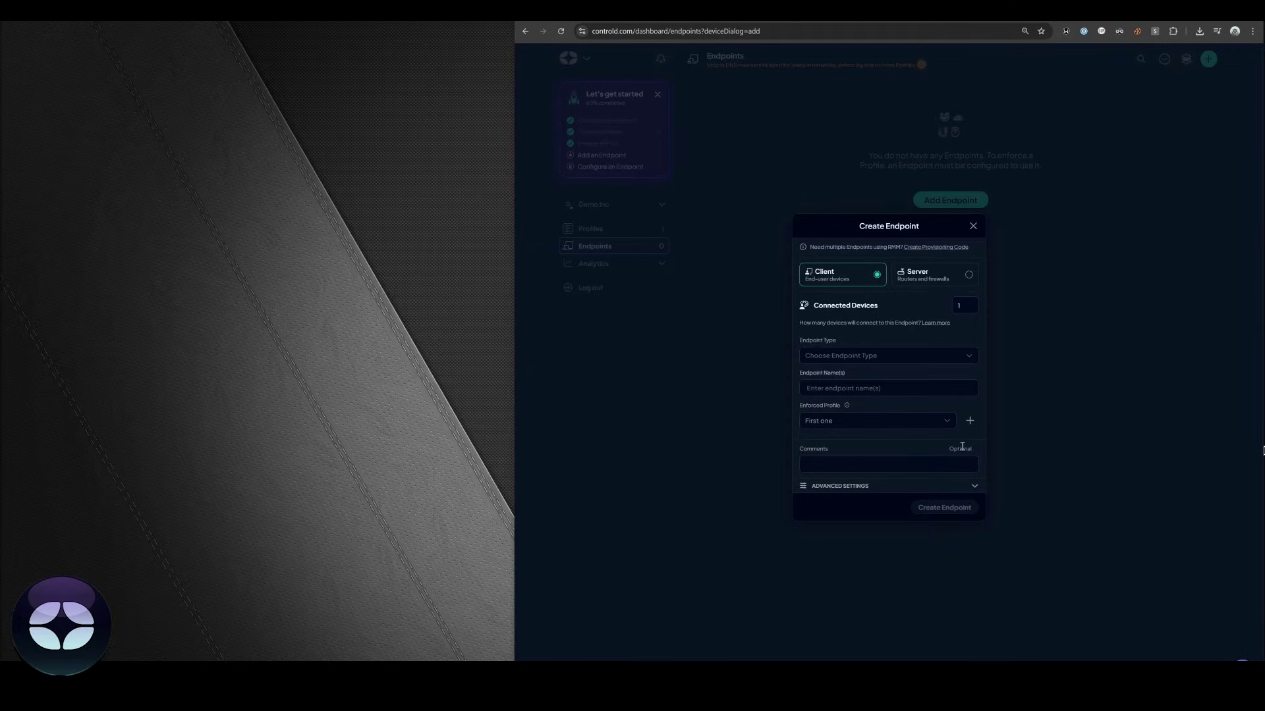
{"action": "left_click", "coordinate": [894, 356]}
{"action": "left_click", "coordinate": [848, 399]}
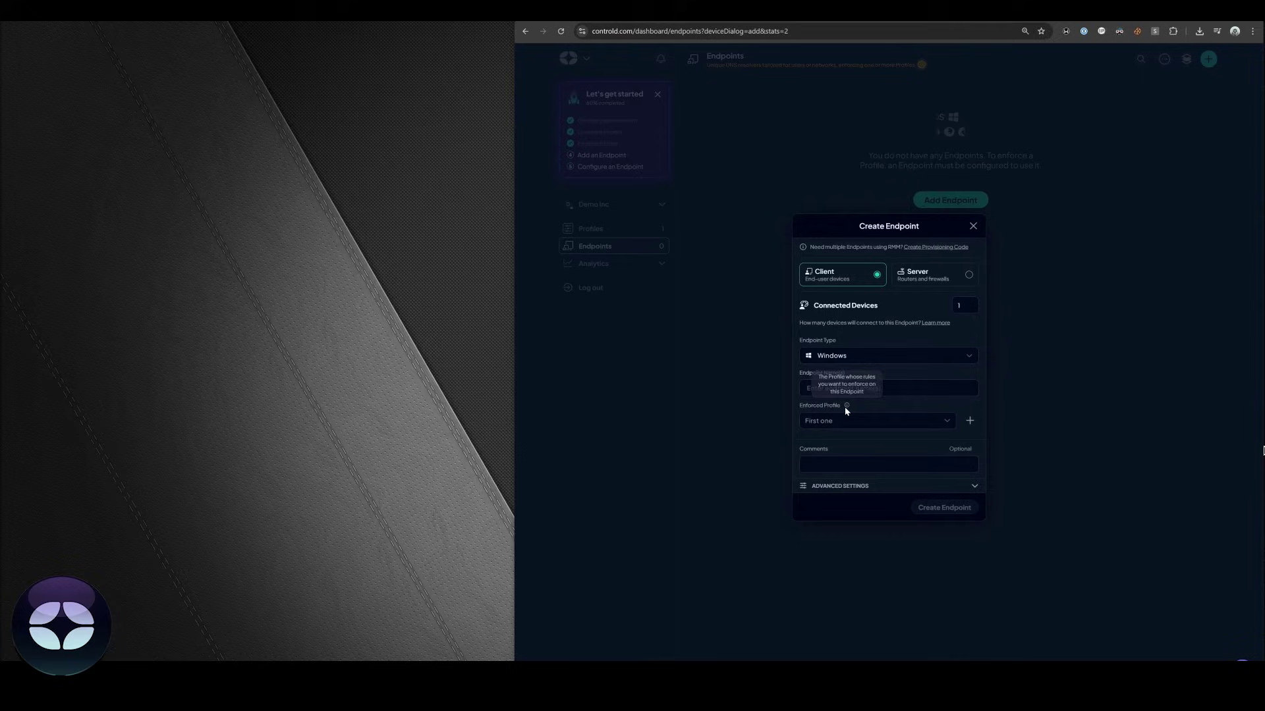
{"action": "left_click", "coordinate": [911, 387]}
{"action": "type", "text": "p"}
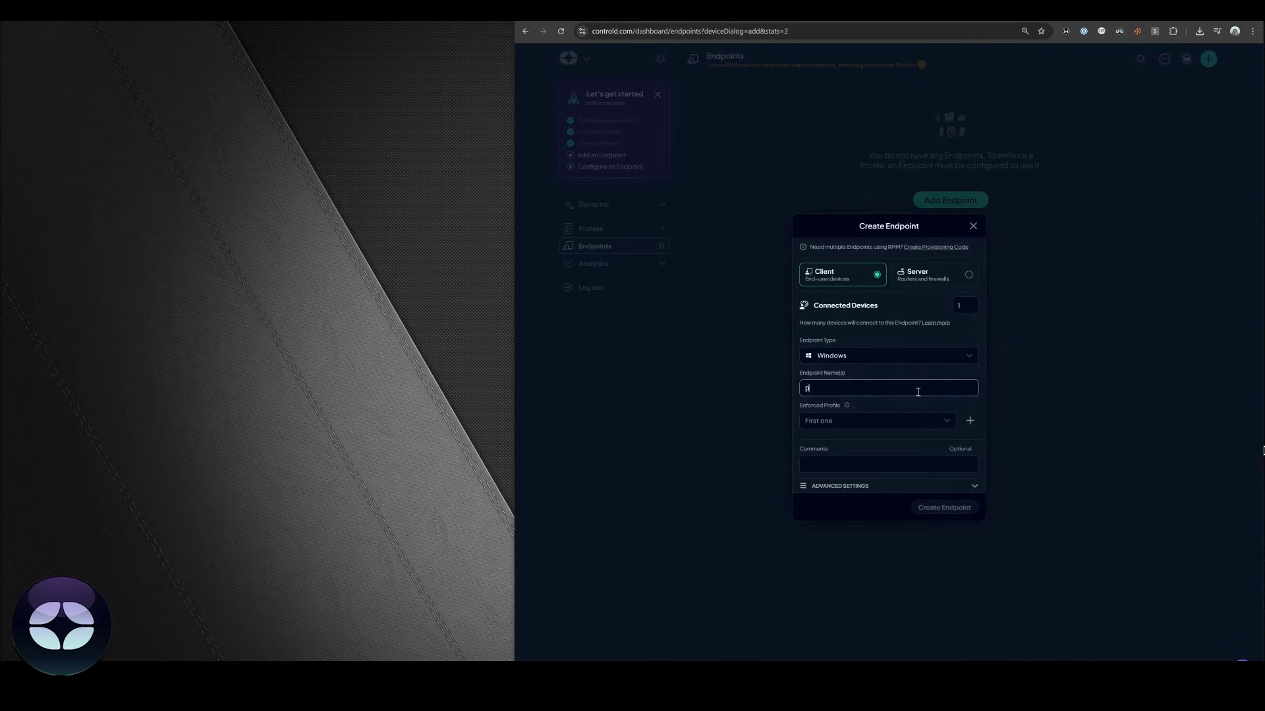
{"action": "type", "text": "c1"}
{"action": "key", "text": "Return"}
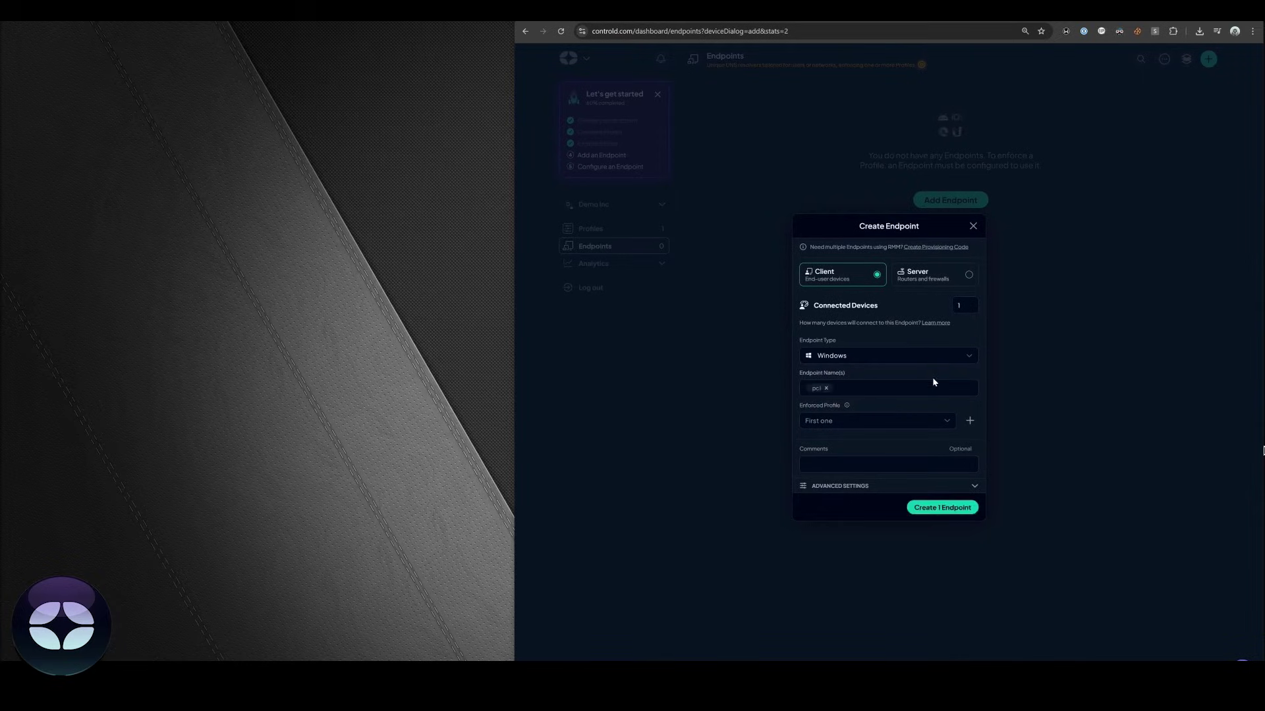
{"action": "left_click", "coordinate": [859, 423]}
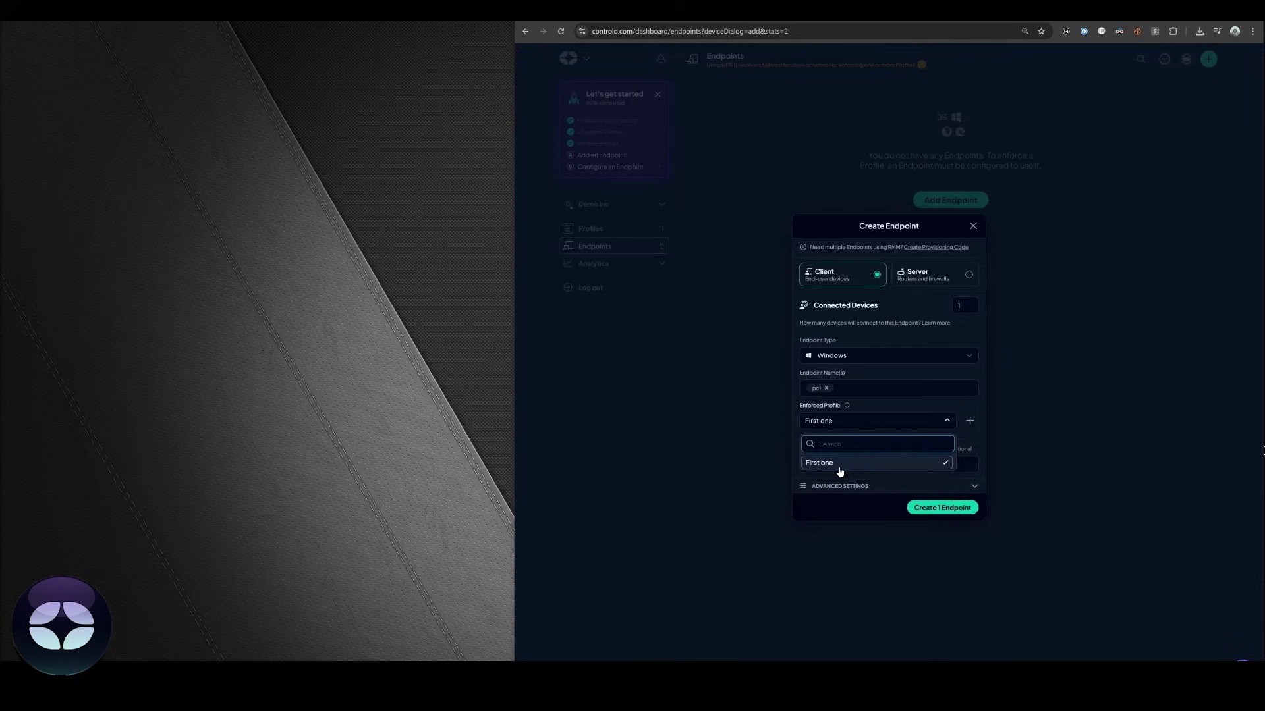
{"action": "left_click", "coordinate": [838, 465]}
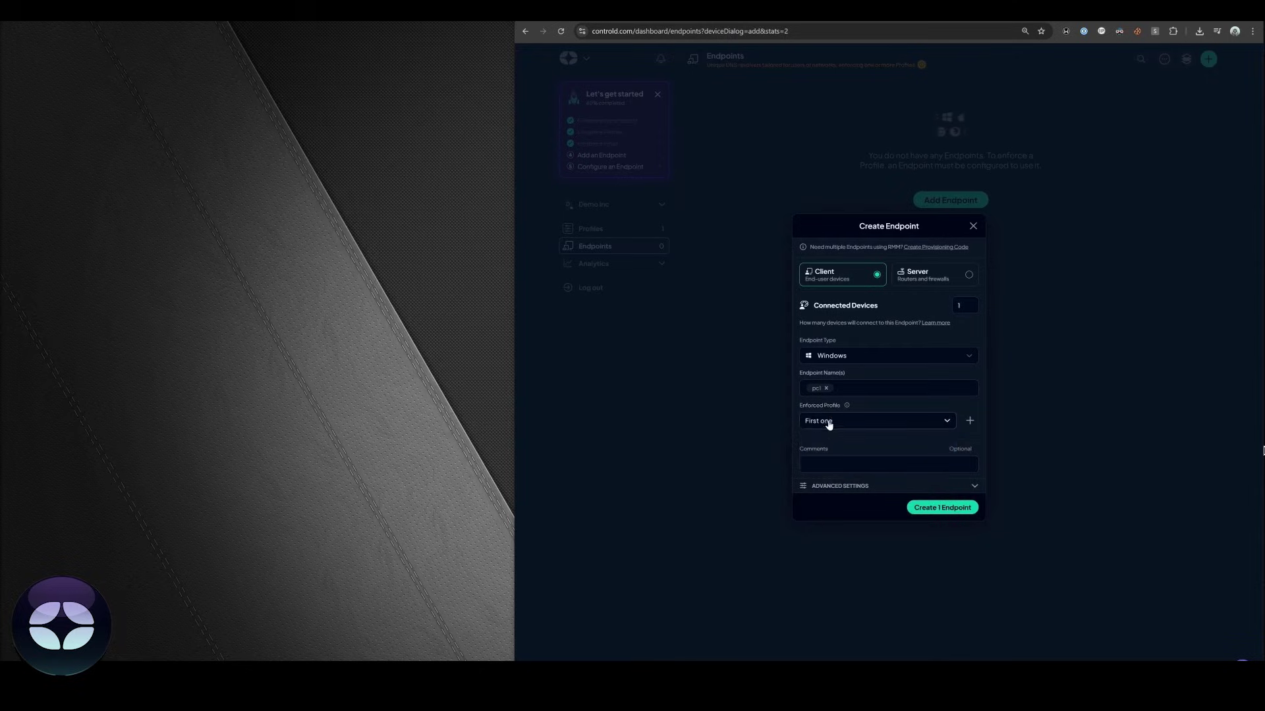
{"action": "left_click", "coordinate": [947, 508]}
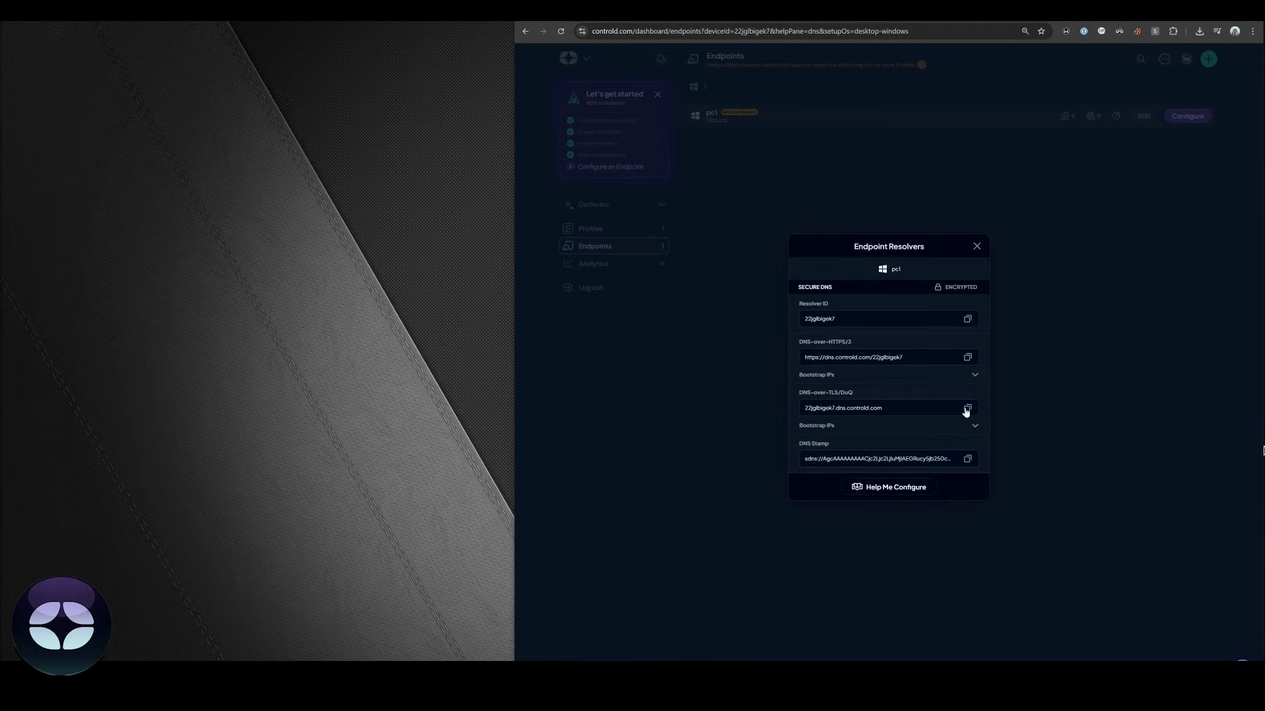
Choose automatic setup for pc1 and copy its PowerShell install command
{"action": "left_click", "coordinate": [885, 491]}
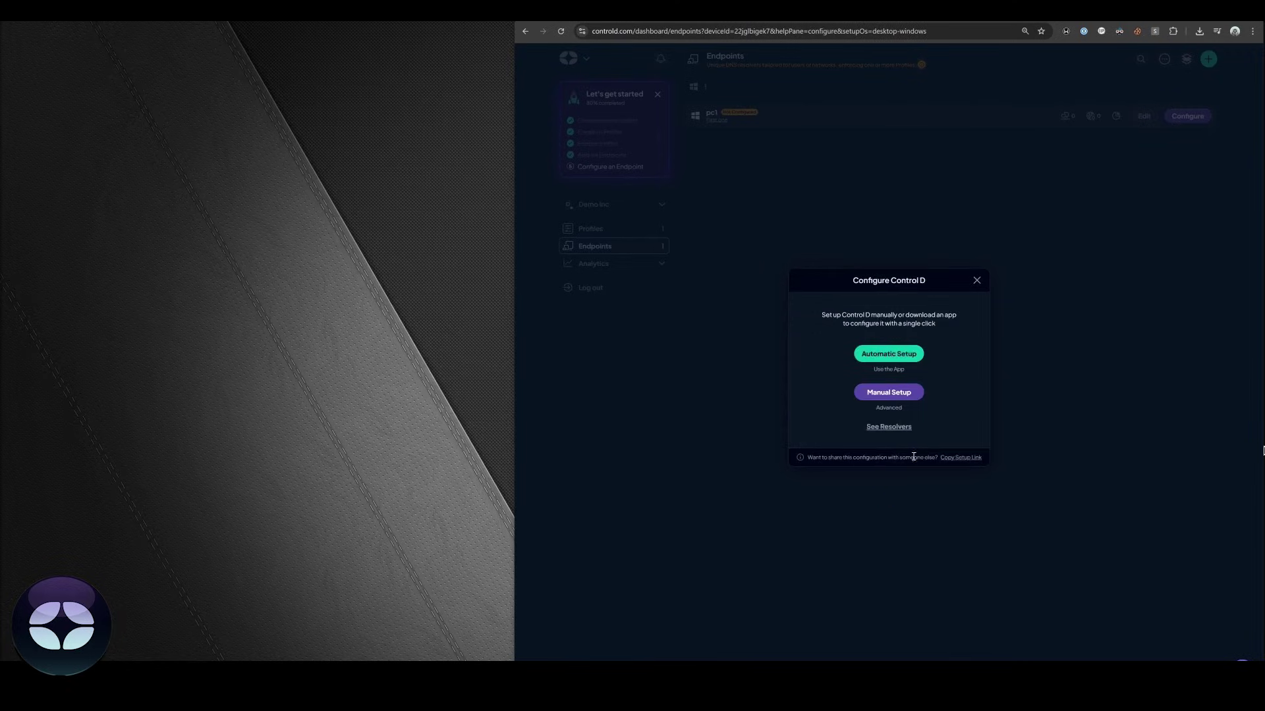
{"action": "left_click", "coordinate": [889, 359]}
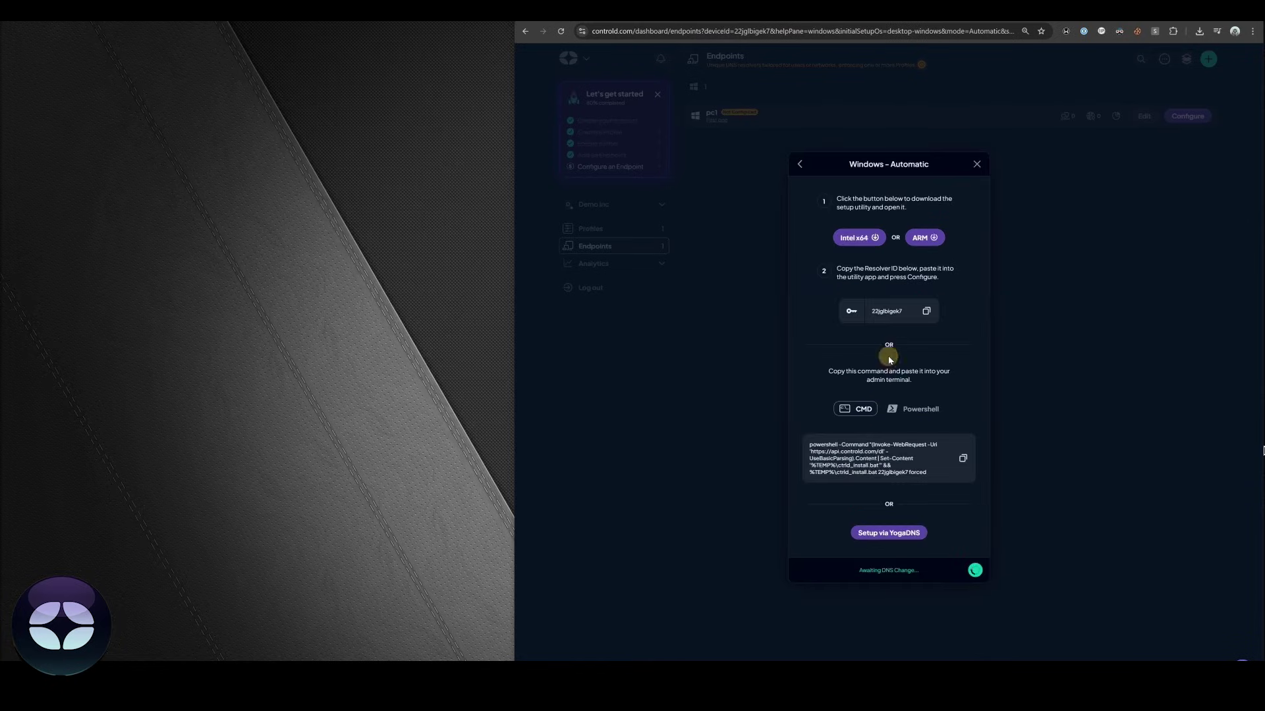
{"action": "left_click", "coordinate": [920, 412]}
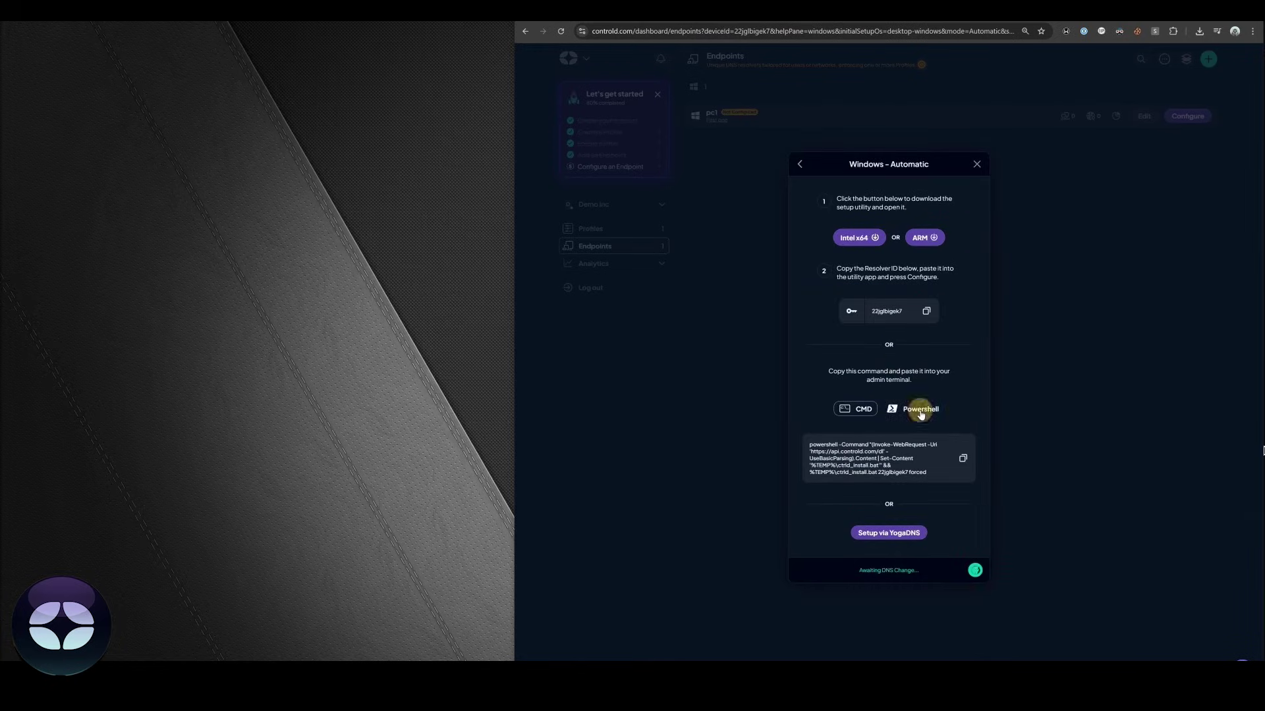
{"action": "left_click", "coordinate": [963, 460]}
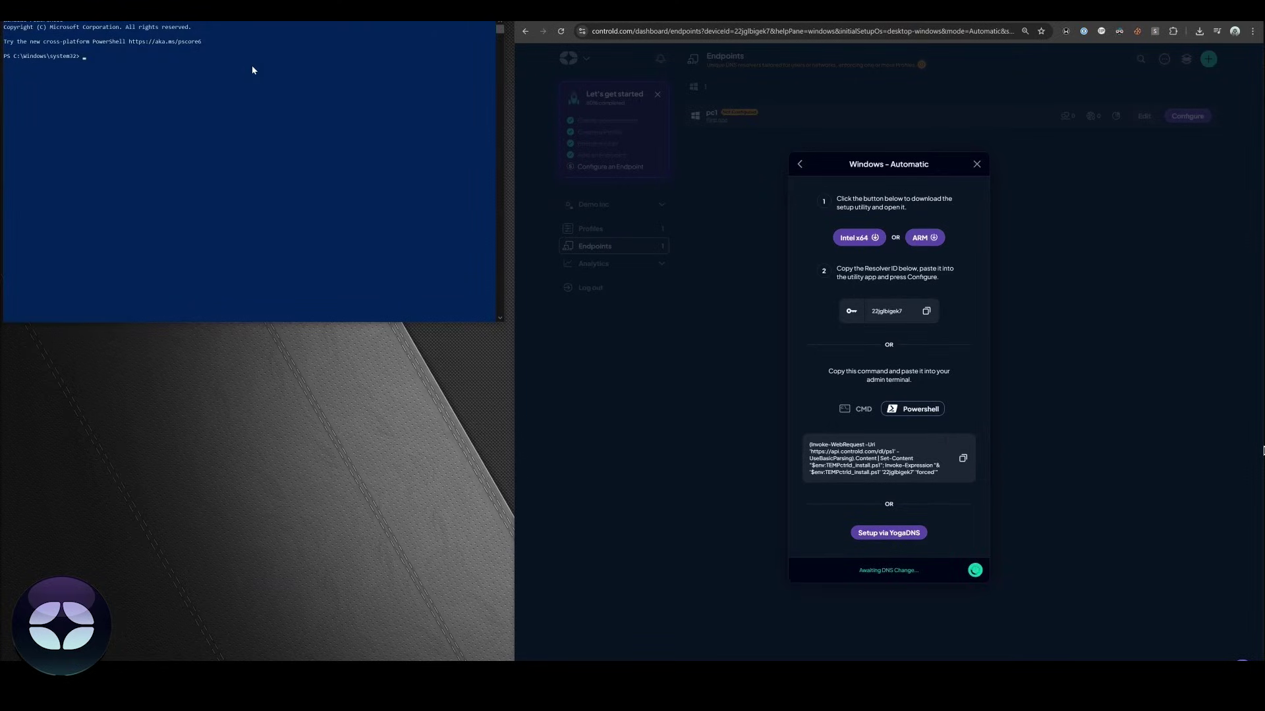
Paste and run the Control D install command in the admin PowerShell window
{"action": "key", "text": "ctrl+v"}
{"action": "key", "text": "Return"}
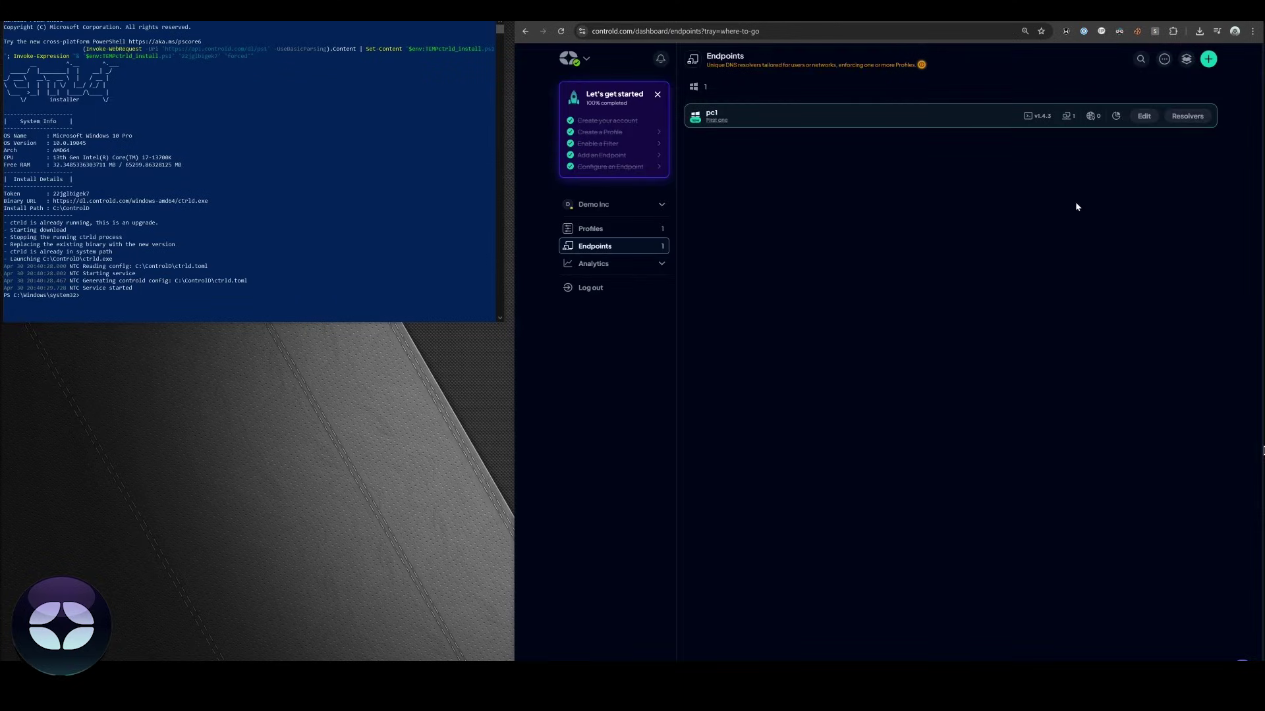
{"action": "left_click", "coordinate": [1115, 116]}
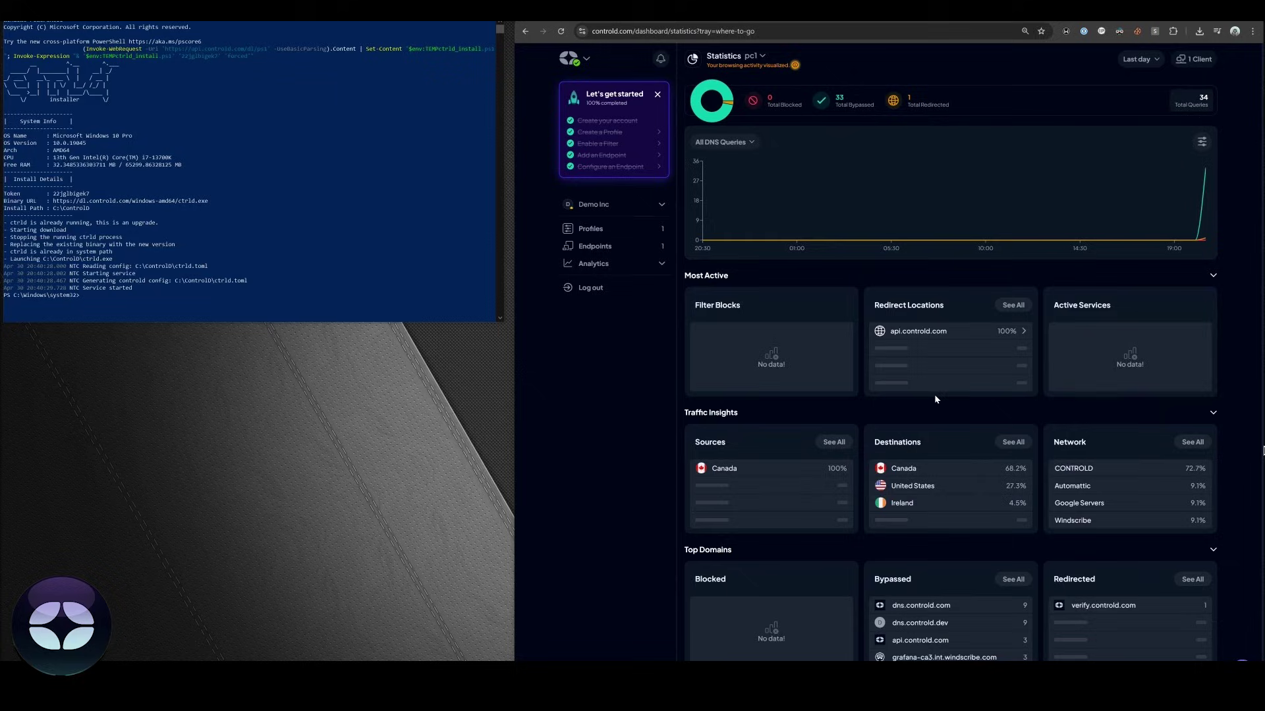
{"action": "mouse_move", "coordinate": [704, 197]}
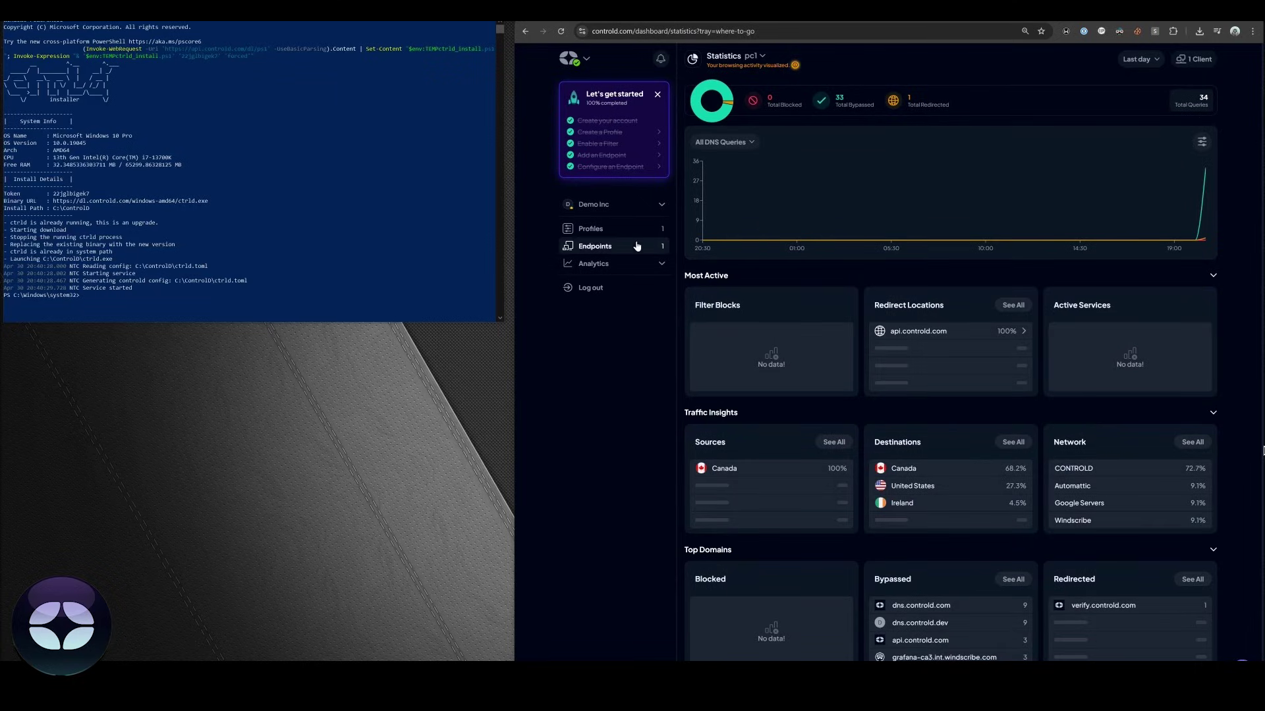
{"action": "left_click", "coordinate": [616, 245]}
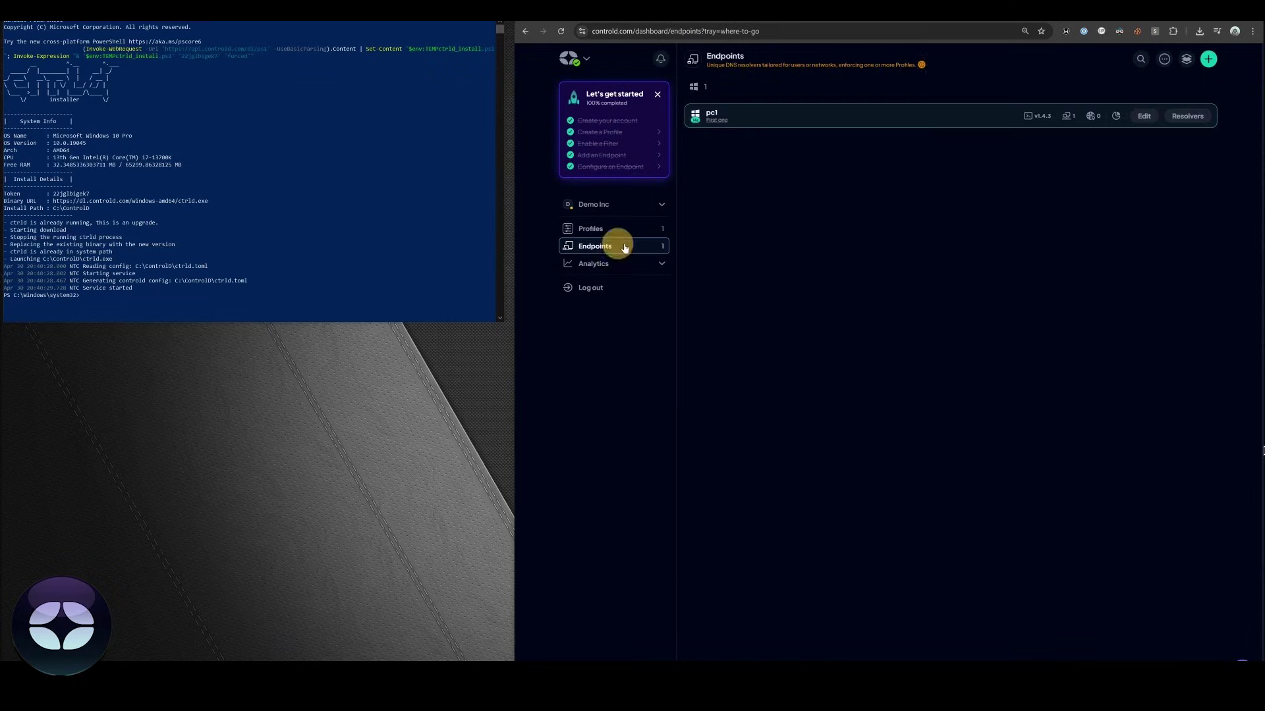
Start a new Server endpoint, pick pfSense as its type, and name it test1
{"action": "left_click", "coordinate": [1208, 60]}
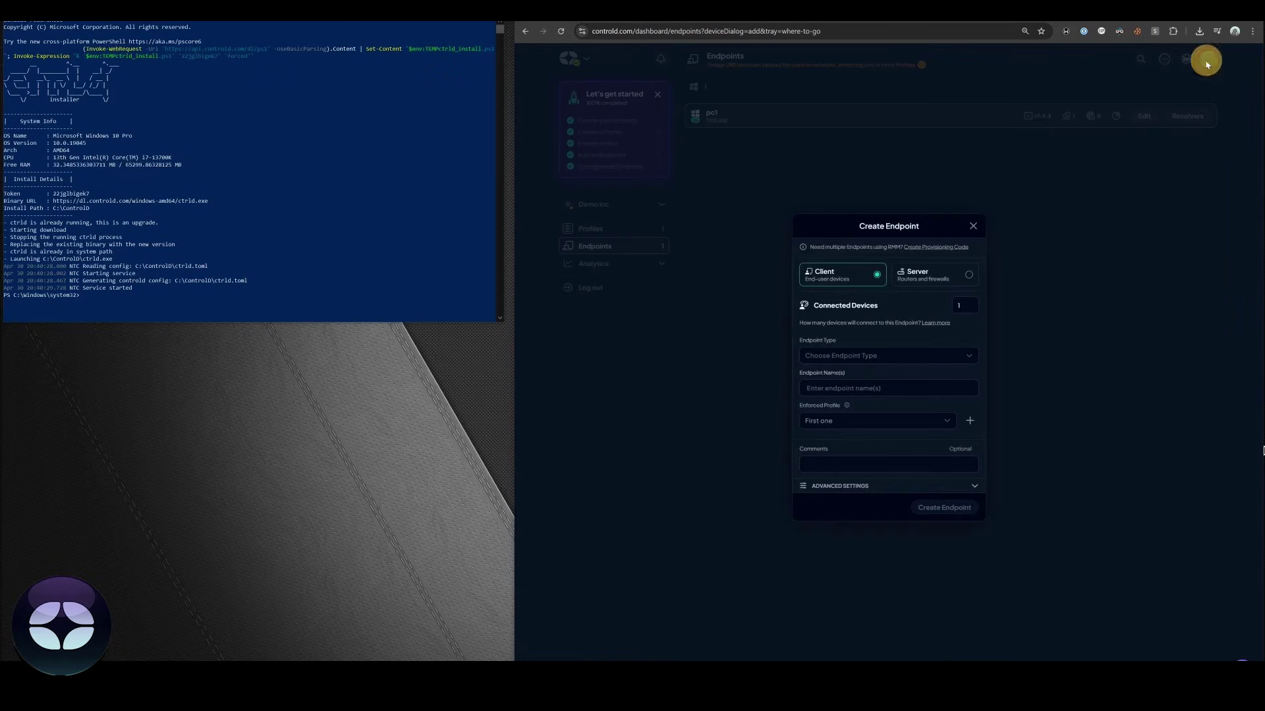
{"action": "left_click", "coordinate": [922, 274]}
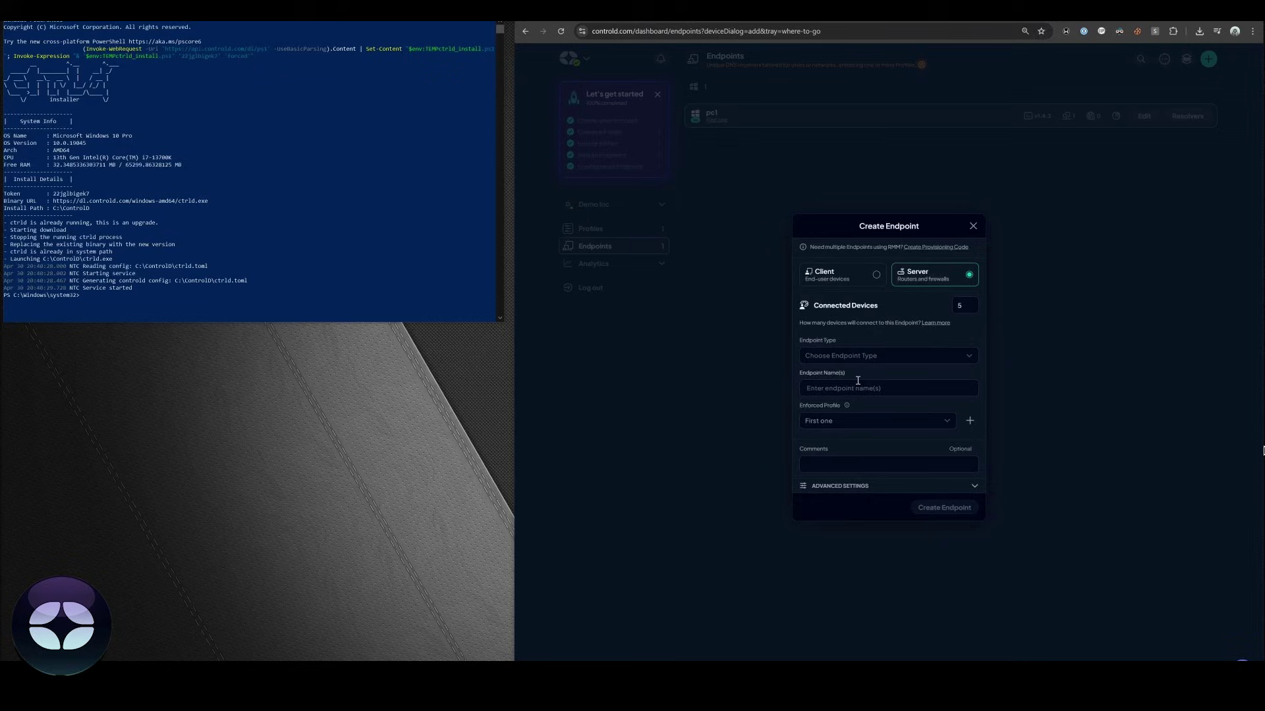
{"action": "left_click", "coordinate": [852, 357]}
{"action": "type", "text": "pf"}
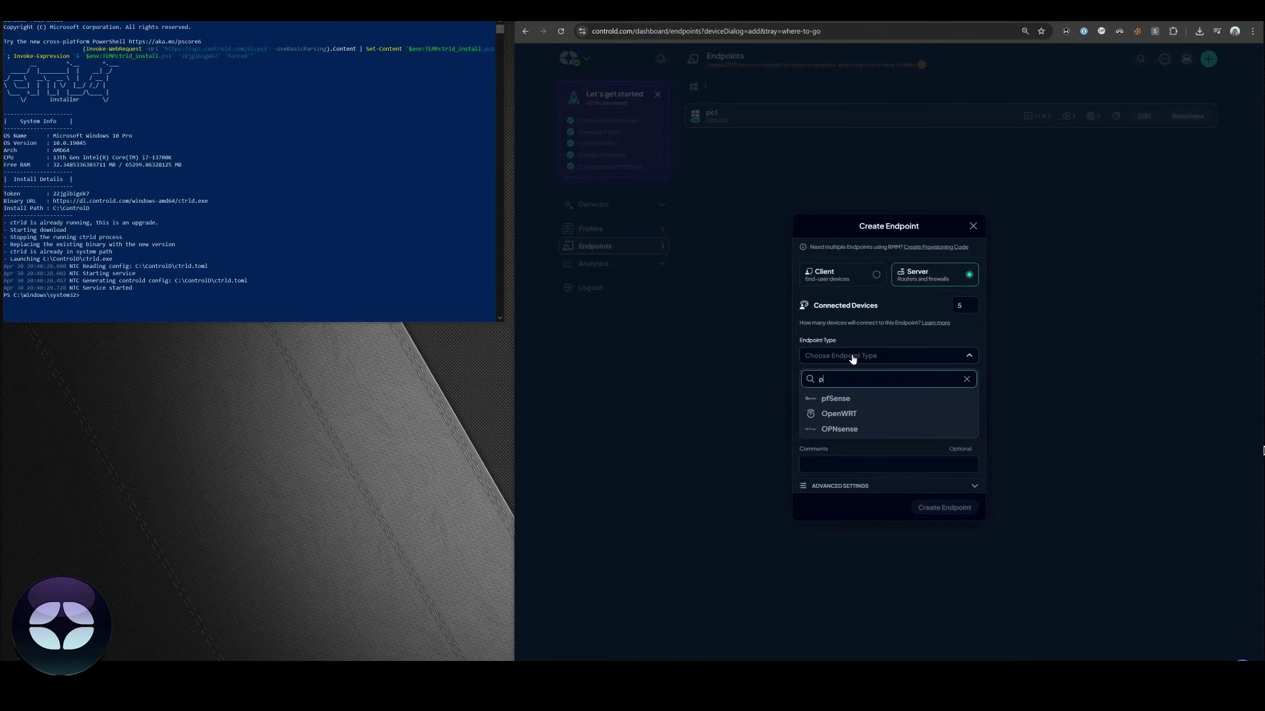
{"action": "left_click", "coordinate": [855, 398]}
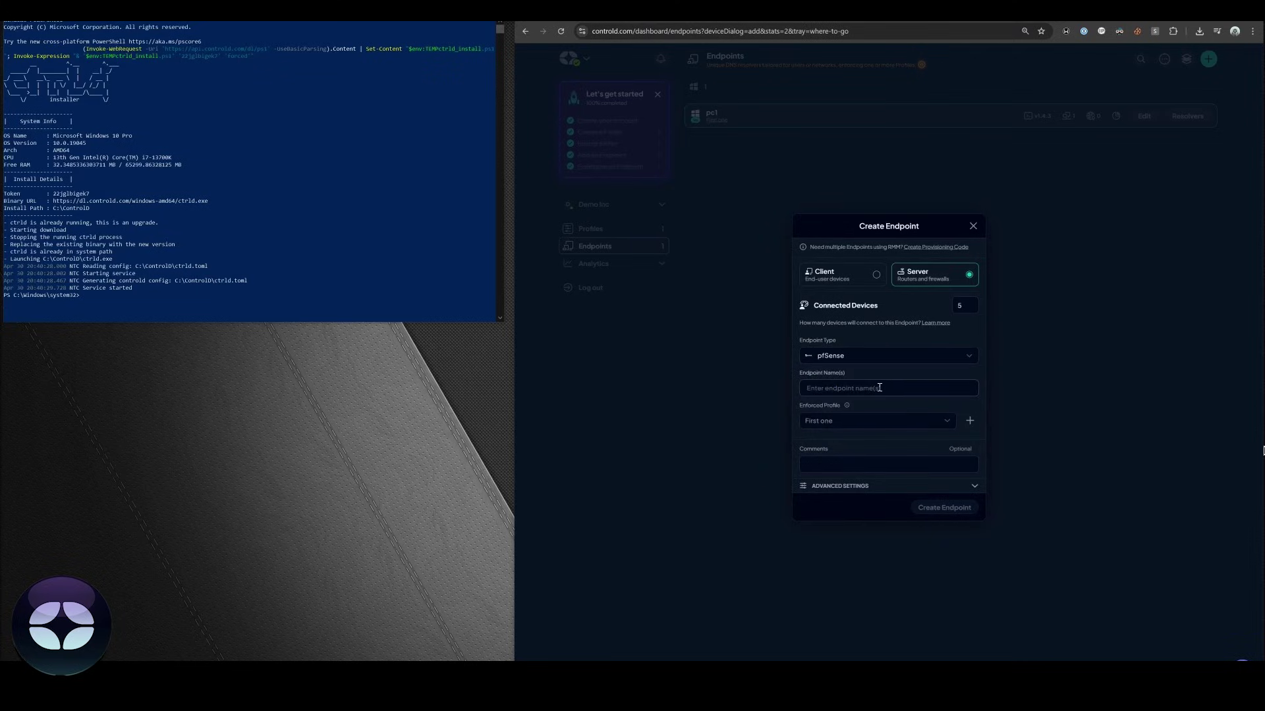
{"action": "left_click", "coordinate": [879, 388]}
{"action": "type", "text": "test1"}
{"action": "key", "text": "Return"}
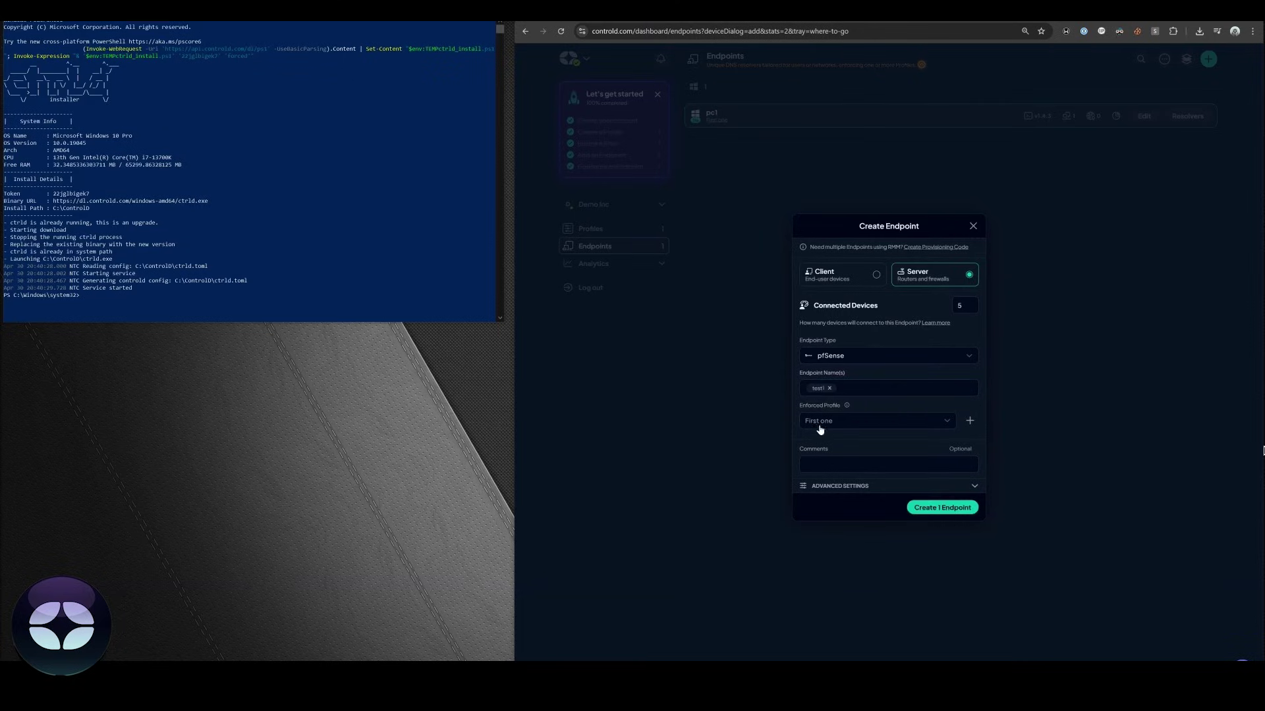
Create test1, choose Automatic Setup, and copy the pfSense router install command
{"action": "left_click", "coordinate": [944, 507]}
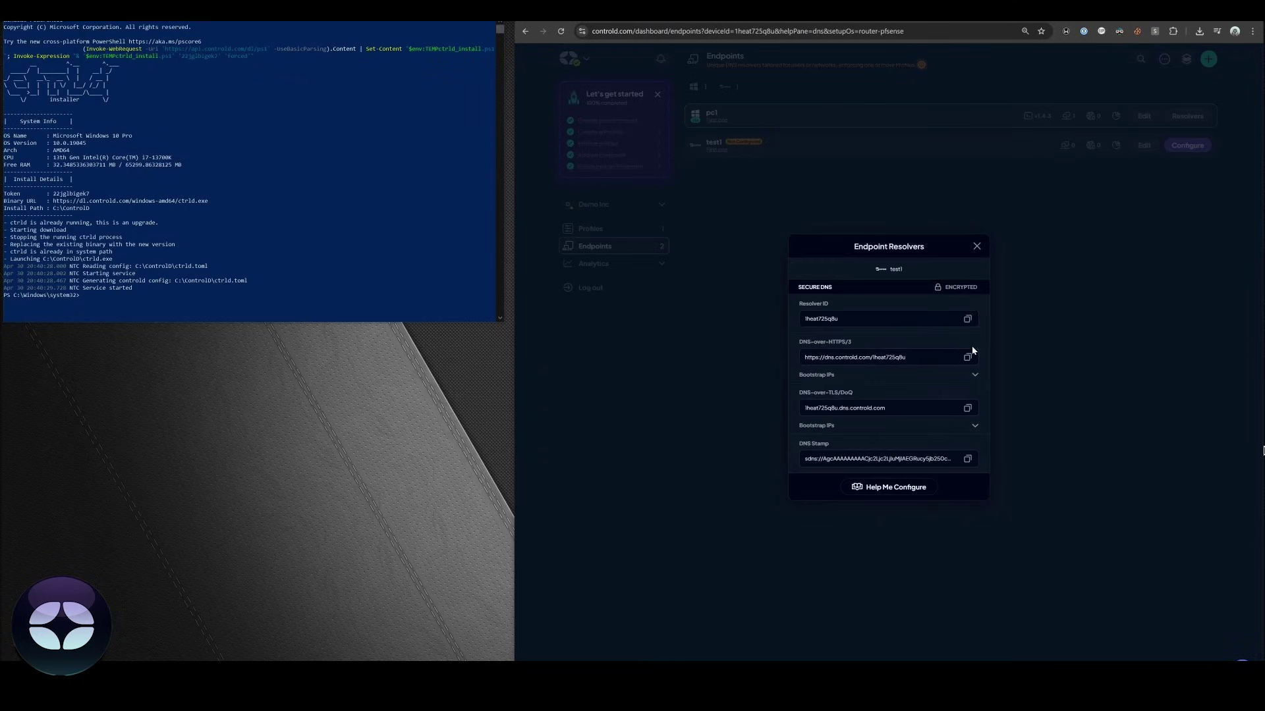
{"action": "left_click", "coordinate": [896, 494]}
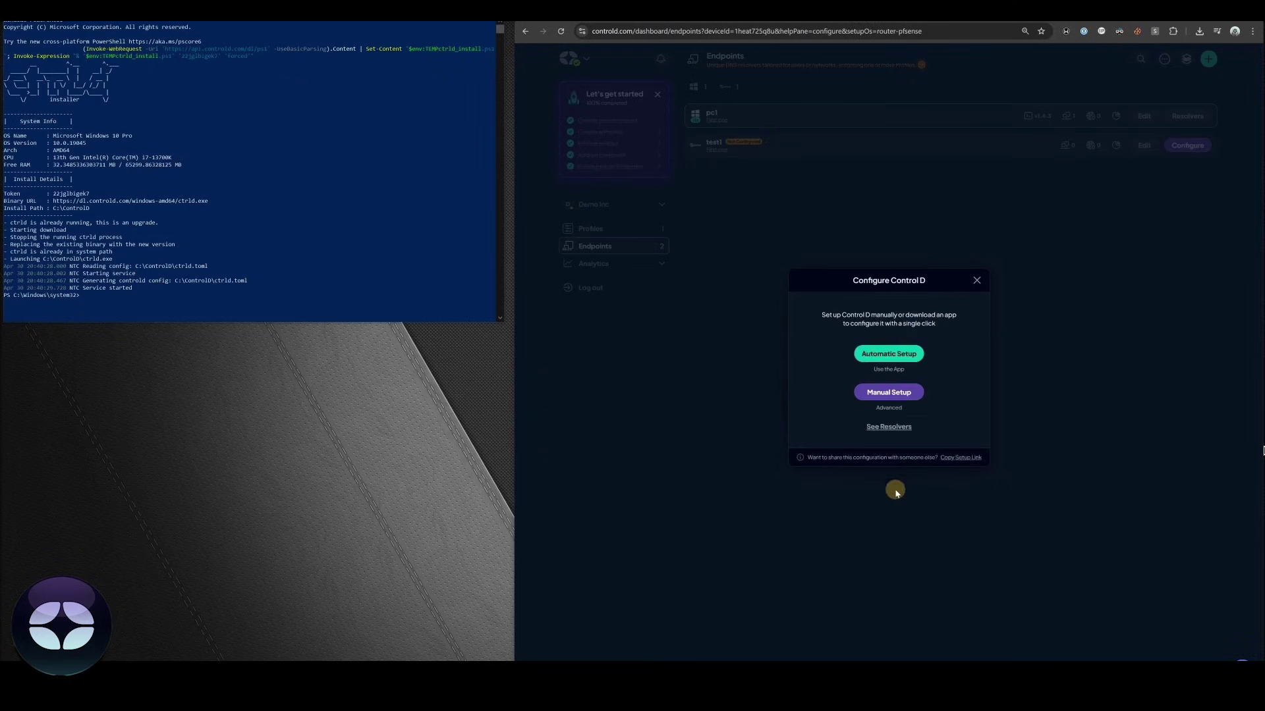
{"action": "left_click", "coordinate": [902, 354]}
{"action": "left_click", "coordinate": [962, 340]}
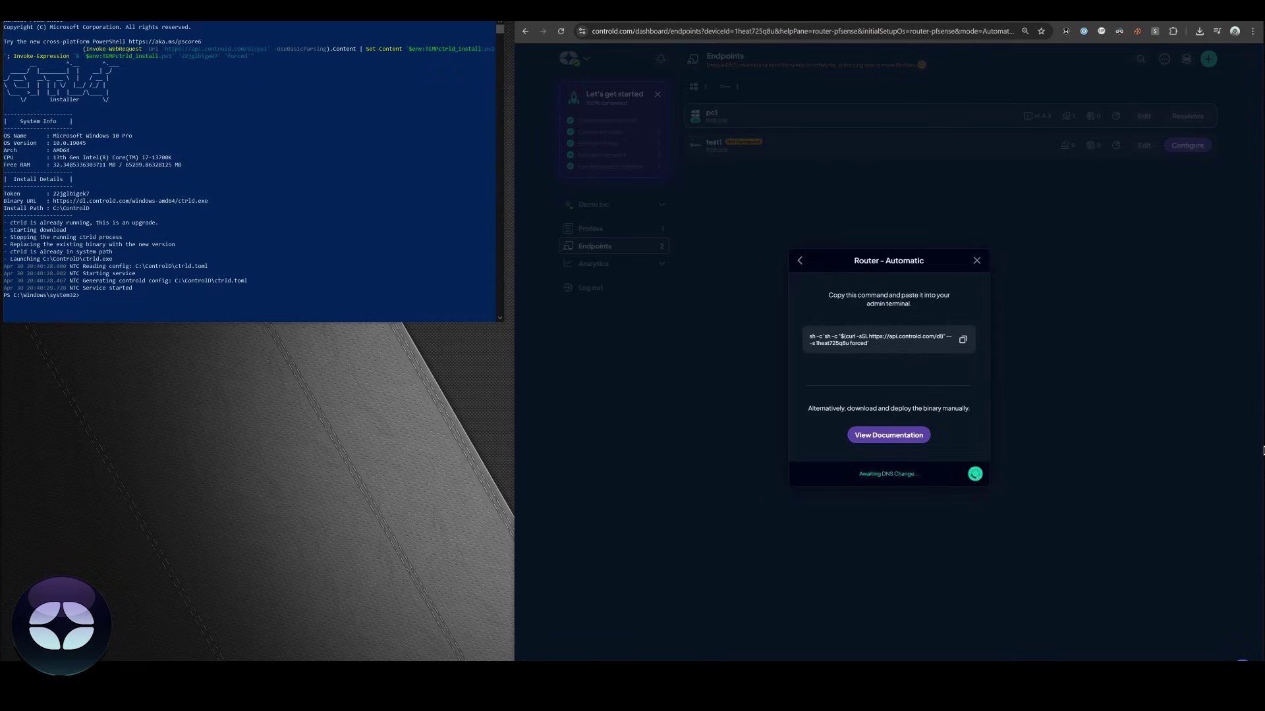
Switch to the pfSense router terminal and run the pasted ctrld install command
{"action": "key", "text": "alt+Tab"}
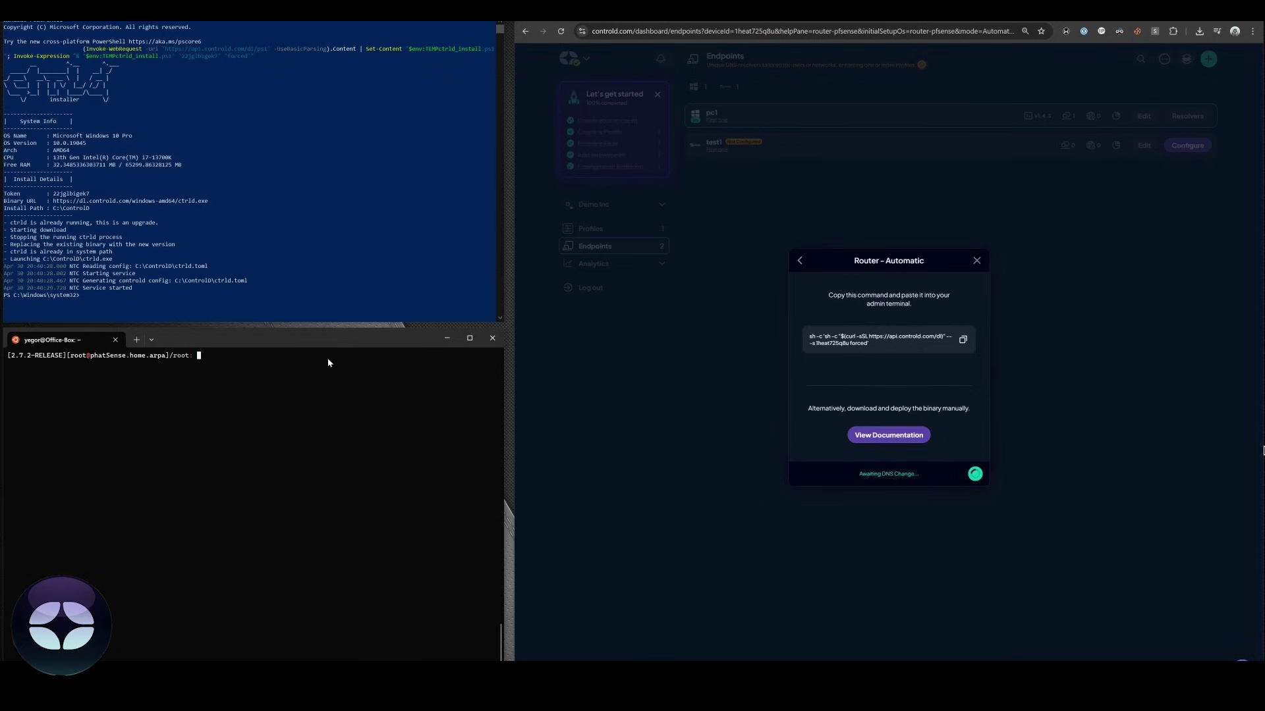
{"action": "key", "text": "ctrl+v"}
{"action": "key", "text": "Return"}
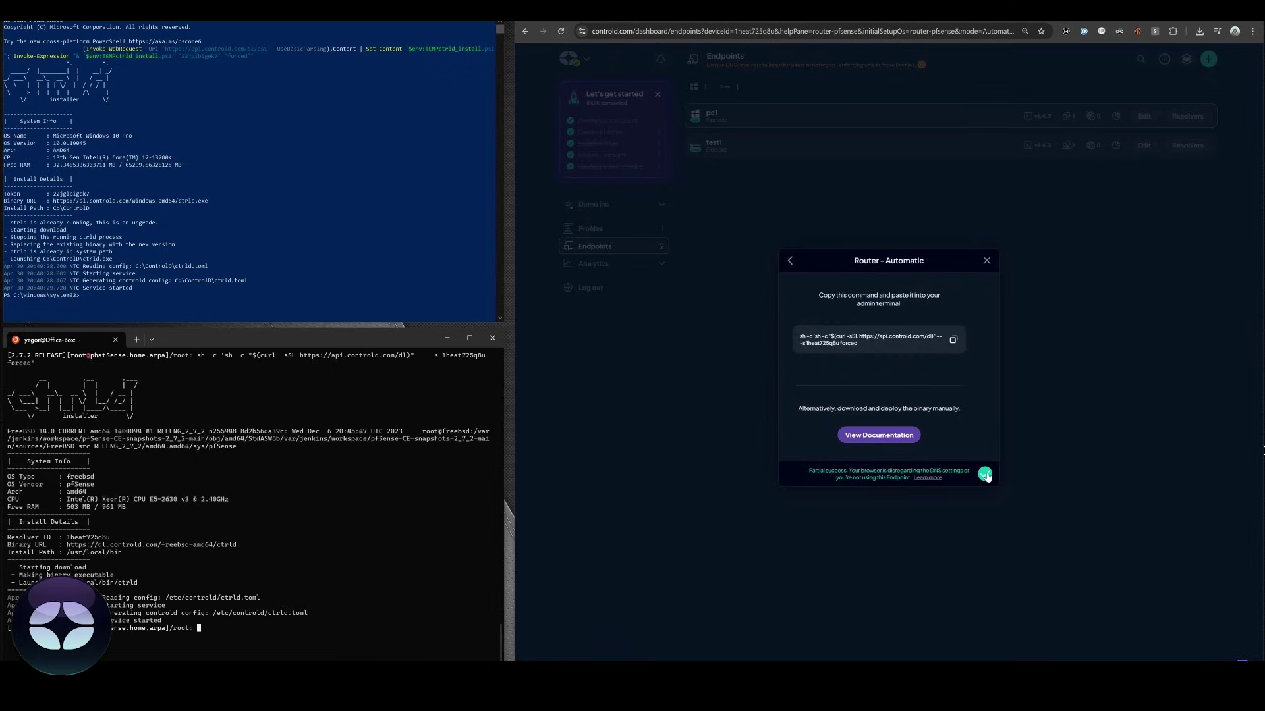
Close the router setup dialog and view test1's statistics with the Analytics section expanded
{"action": "left_click", "coordinate": [985, 474]}
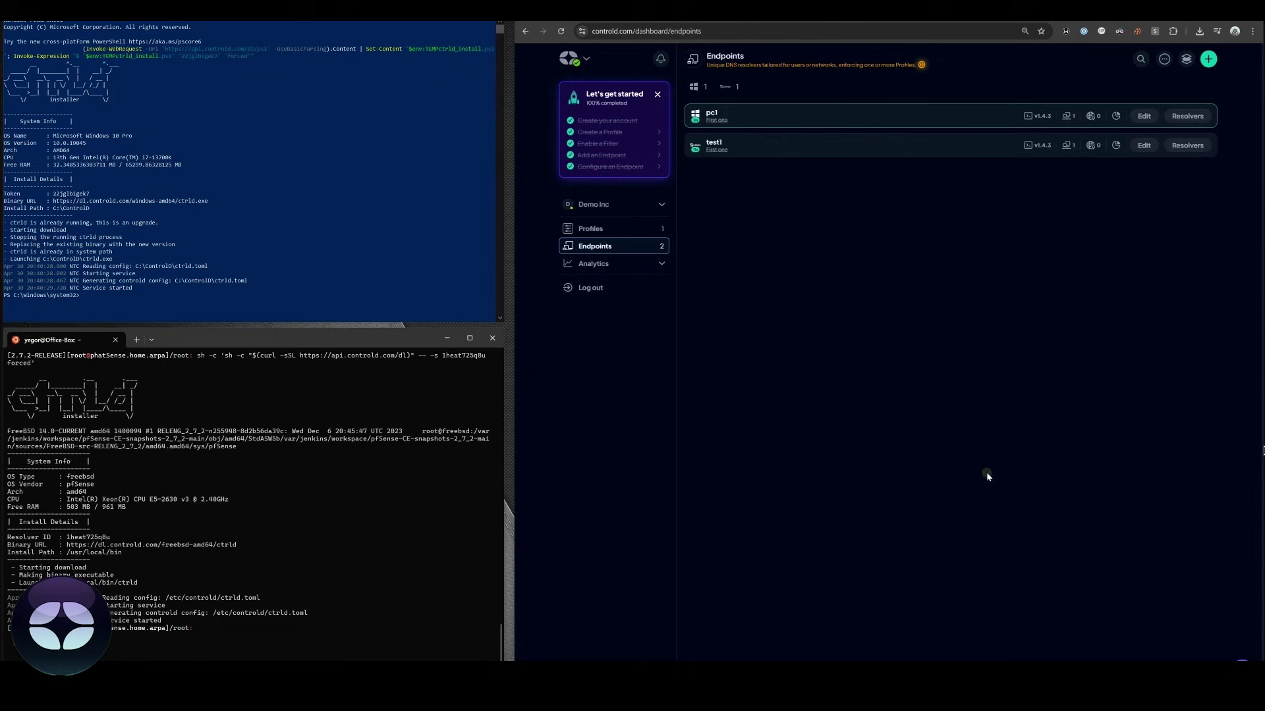
{"action": "left_click", "coordinate": [1117, 146]}
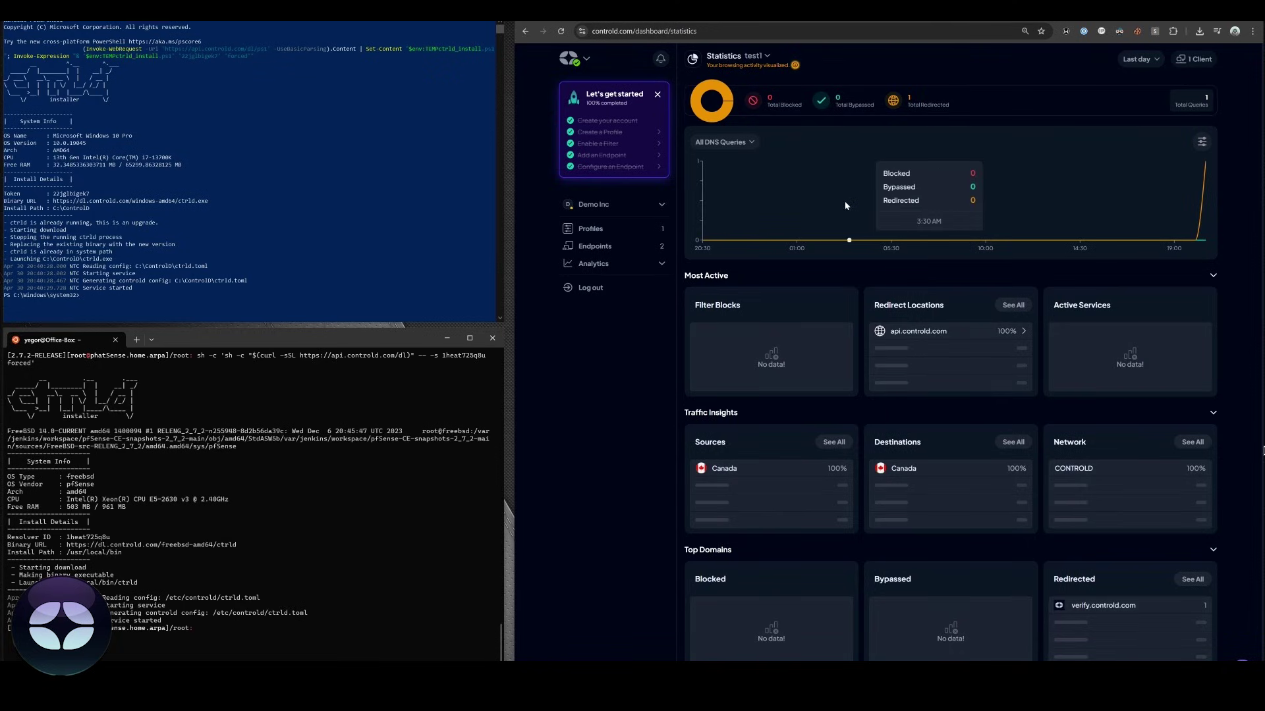
{"action": "left_click", "coordinate": [641, 265]}
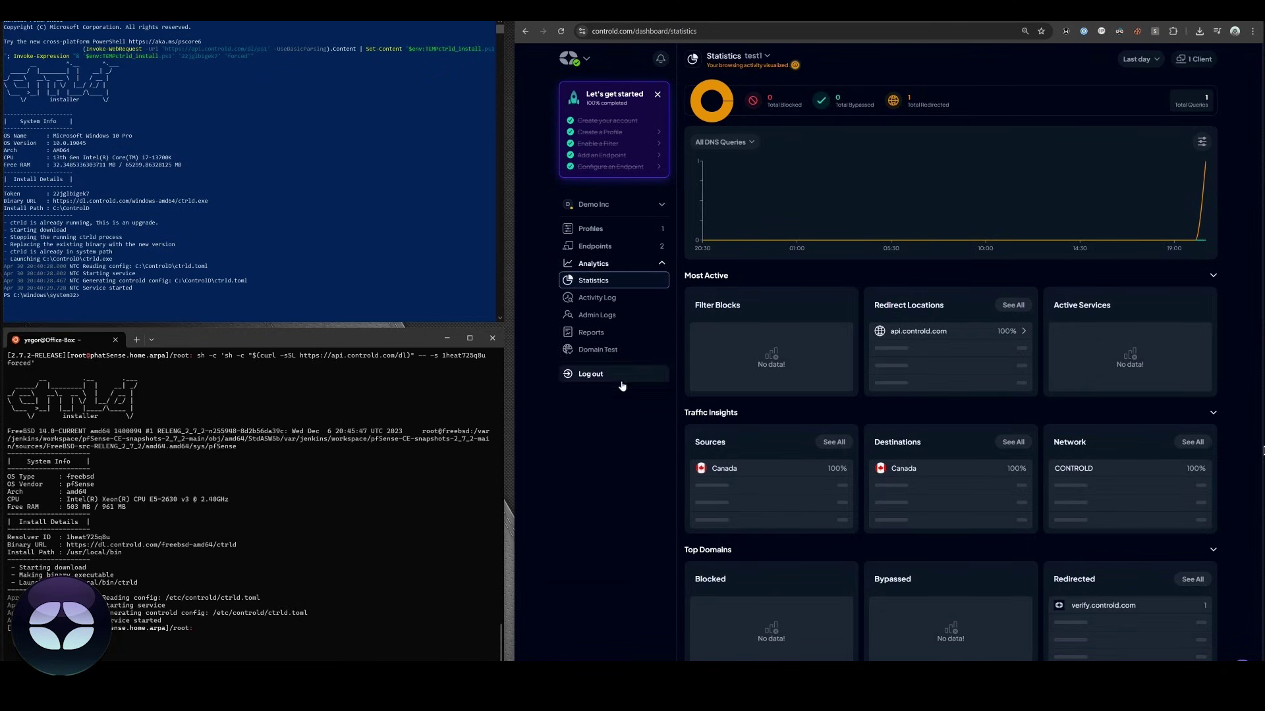
Show the Activity Log with its time range set to Real-Time
{"action": "left_click", "coordinate": [616, 298]}
{"action": "left_click", "coordinate": [1128, 60]}
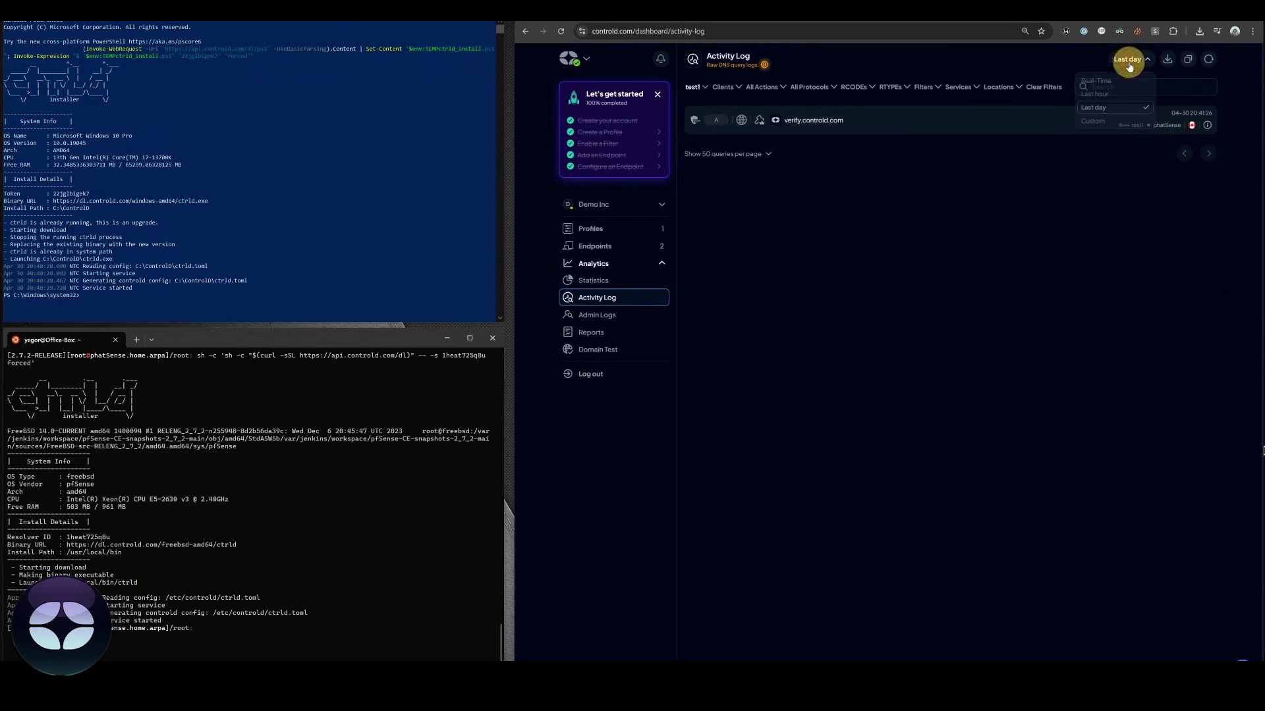
{"action": "left_click", "coordinate": [1107, 81]}
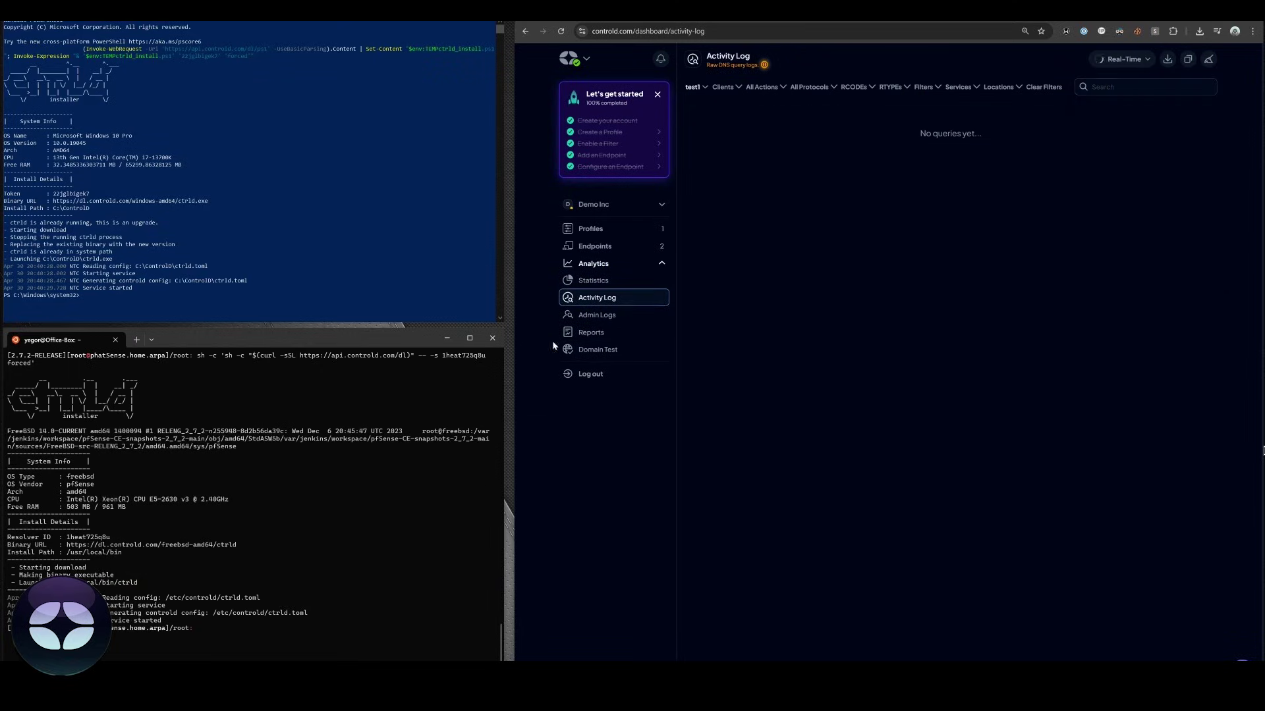
Run the dig popads.net lookup twice in the pfSense router terminal
{"action": "left_click", "coordinate": [369, 497]}
{"action": "type", "text": "ctrld uninstall"}
{"action": "key", "text": "Up"}
{"action": "key", "text": "Return"}
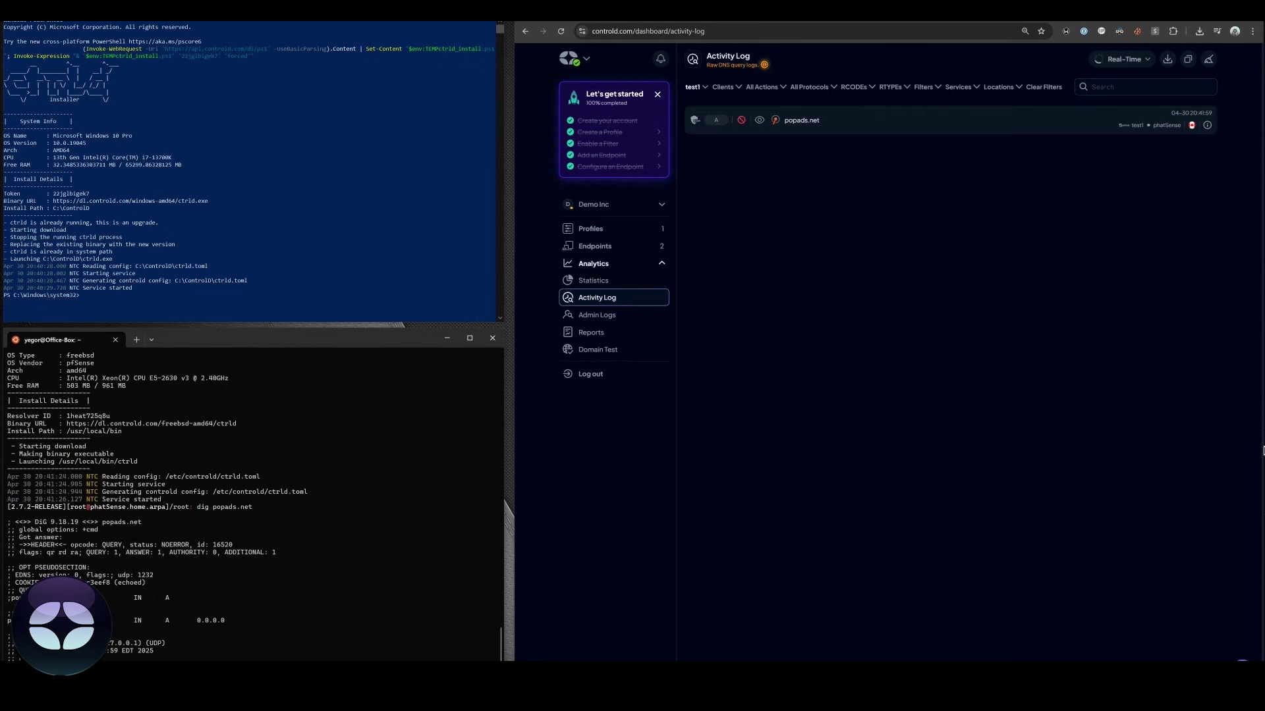
{"action": "key", "text": "Up"}
{"action": "key", "text": "Return"}
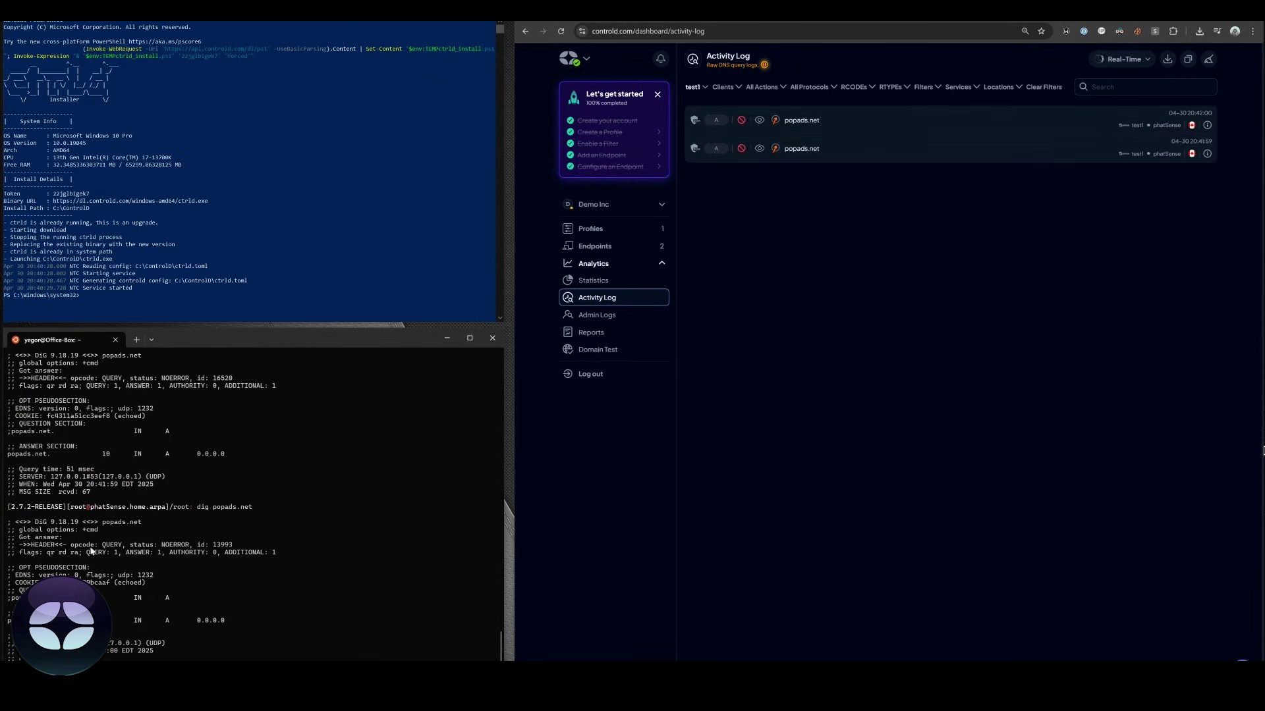